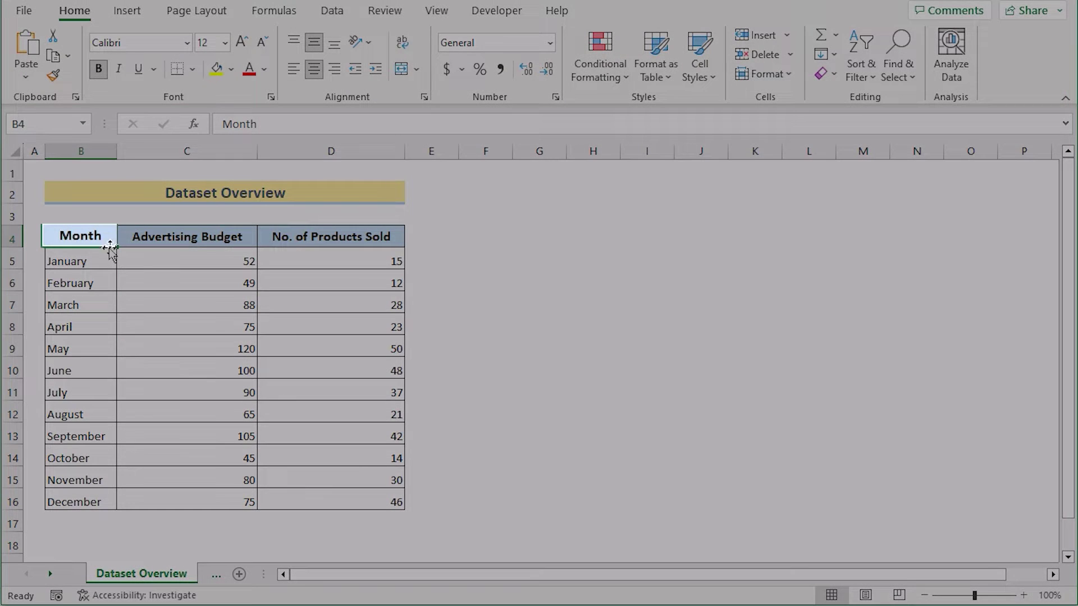
Highlight the Month, Advertising Budget and No. of Products Sold headers, then their whole columns B, C and D.
{"action": "left_click", "coordinate": [104, 240]}
{"action": "left_click", "coordinate": [252, 241]}
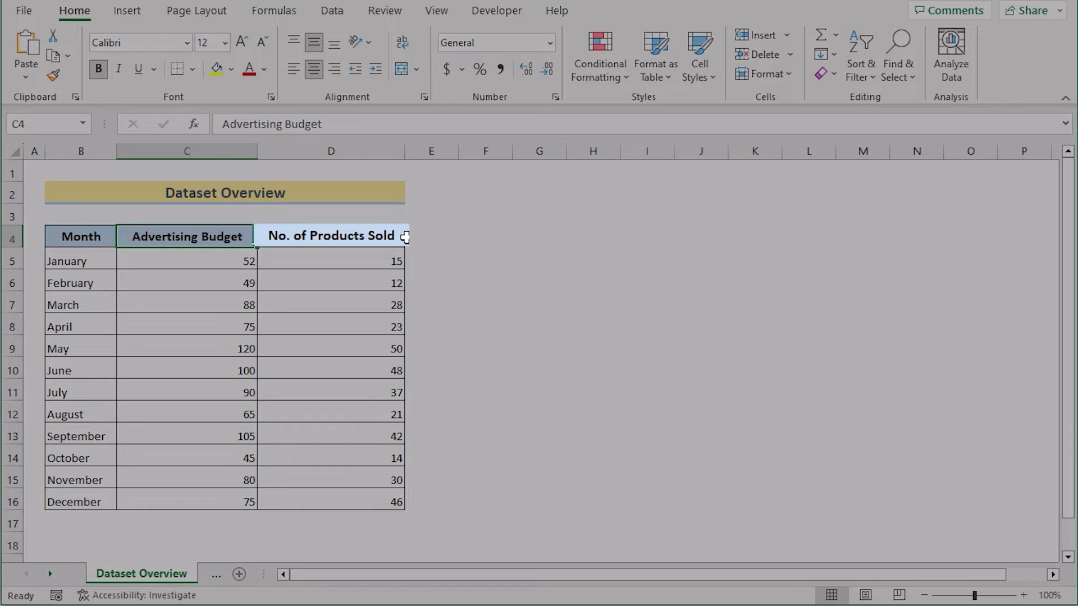
{"action": "left_click", "coordinate": [403, 236]}
{"action": "left_click", "coordinate": [104, 149]}
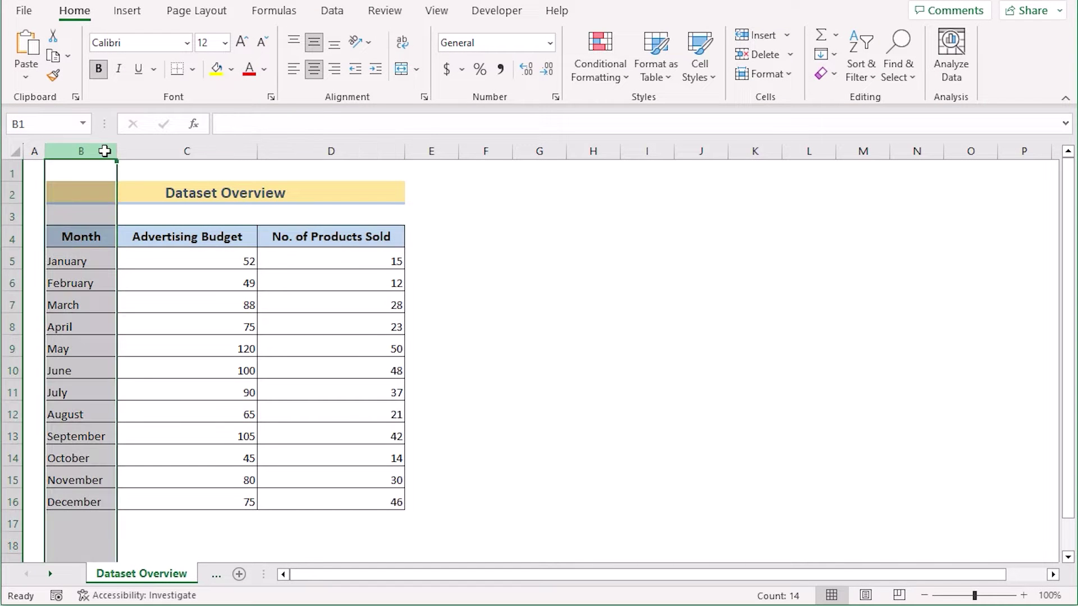
{"action": "left_click", "coordinate": [183, 147]}
{"action": "left_click", "coordinate": [308, 148]}
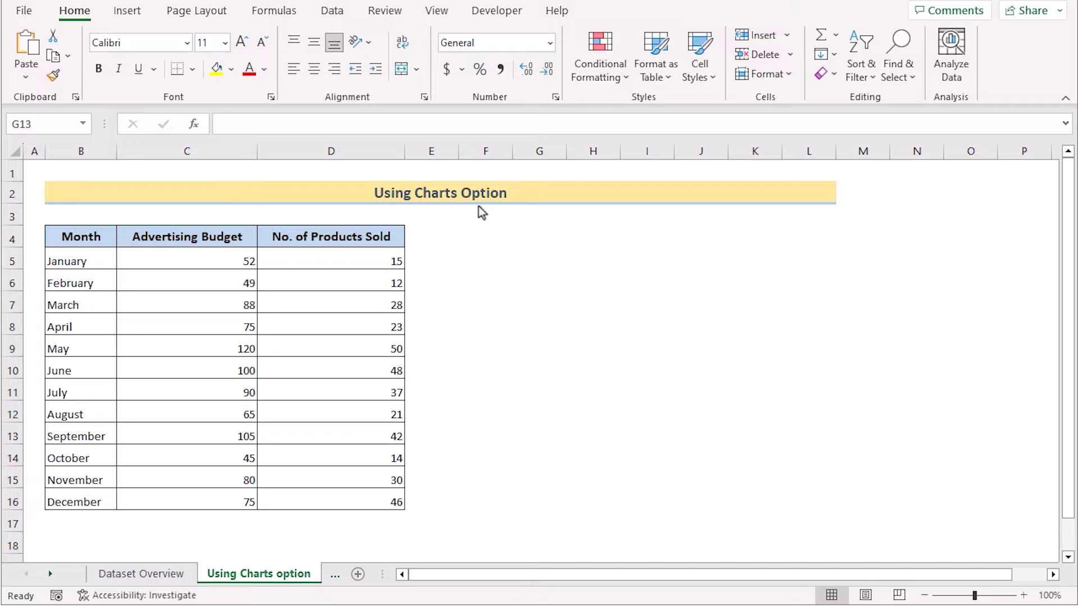
Insert a markers-only scatter chart from C4:D16 and move it to the right of the table.
{"action": "left_click", "coordinate": [195, 238]}
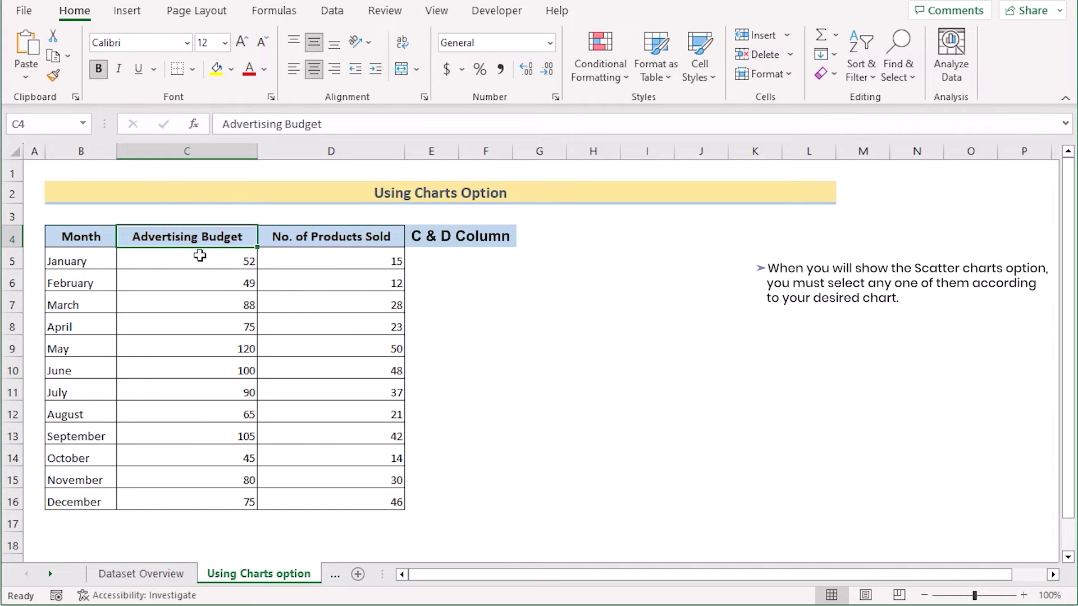
{"action": "left_click", "coordinate": [333, 504], "text": "shift"}
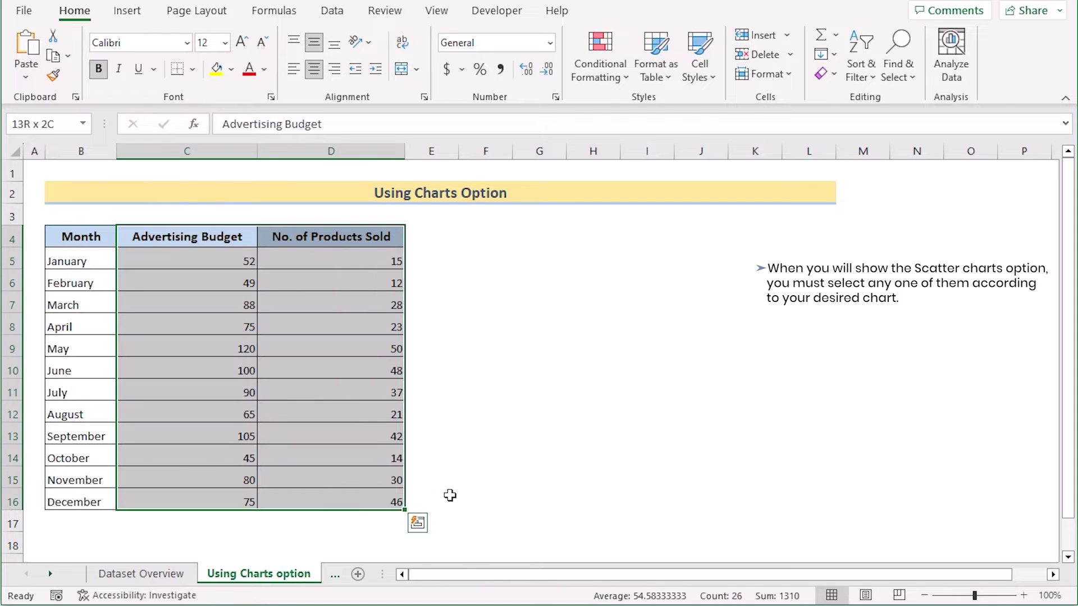
{"action": "left_click", "coordinate": [135, 12]}
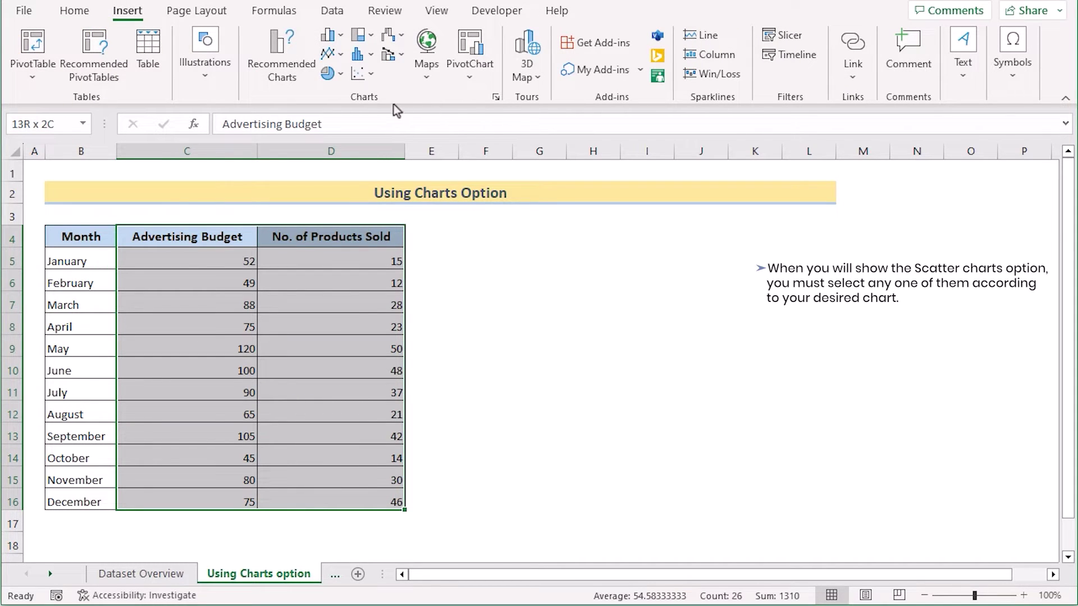
{"action": "left_click", "coordinate": [363, 73]}
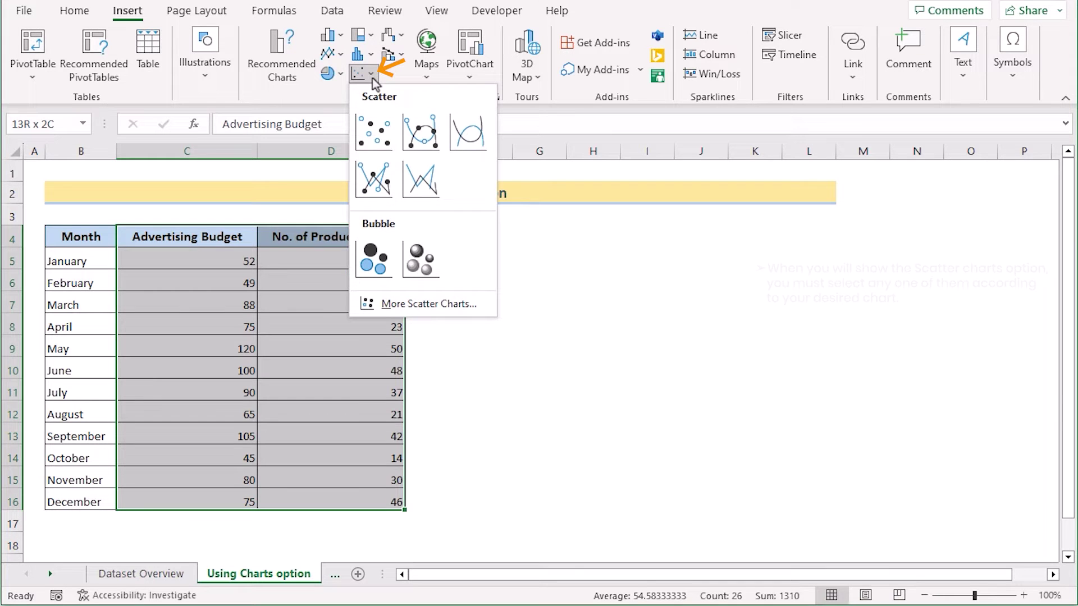
{"action": "left_click", "coordinate": [381, 137]}
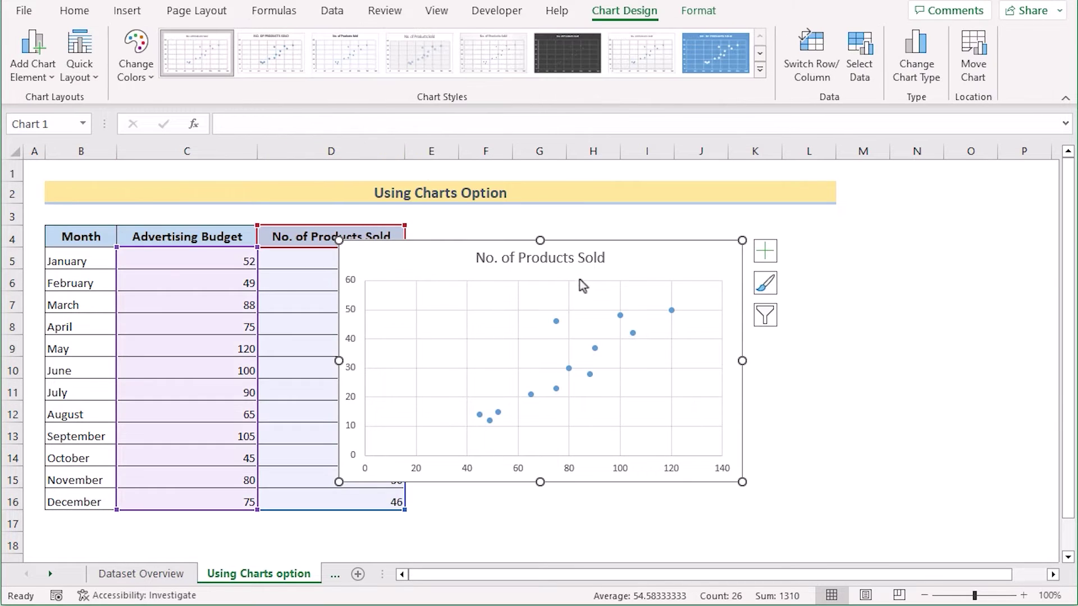
{"action": "left_click_drag", "start_coordinate": [580, 247], "coordinate": [701, 223]}
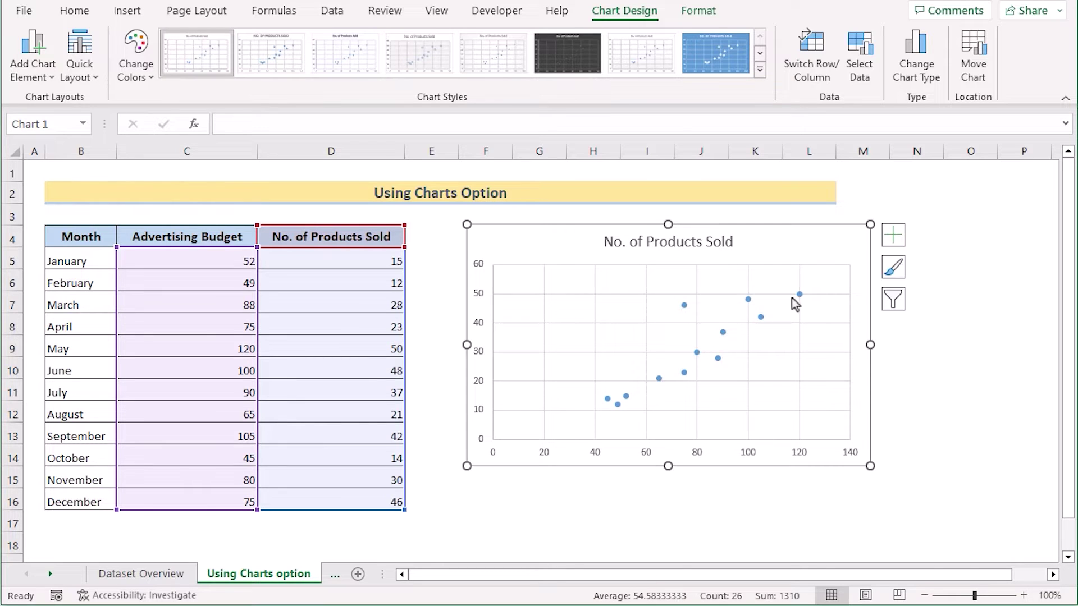
{"action": "left_click", "coordinate": [900, 248]}
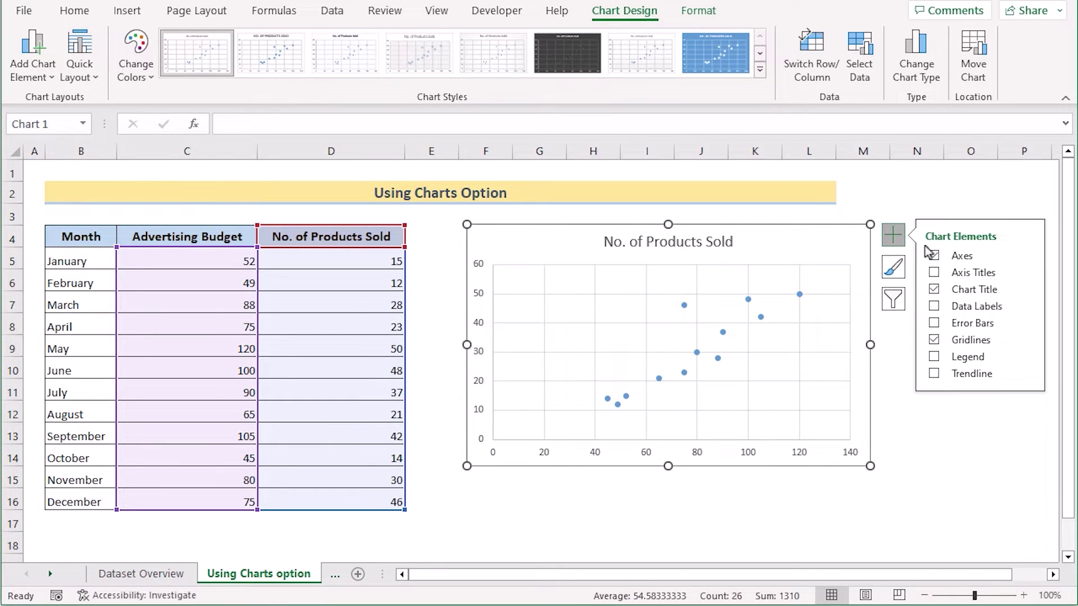
Turn on Data Labels, turn off Gridlines, and turn on Axis Titles for the scatter chart.
{"action": "left_click", "coordinate": [934, 306]}
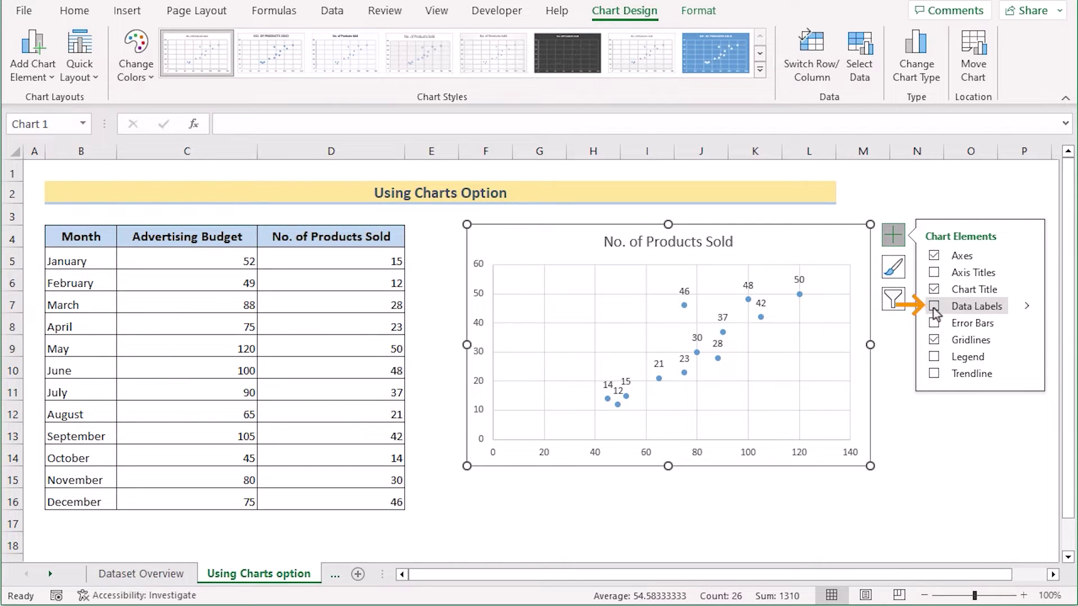
{"action": "left_click", "coordinate": [934, 307]}
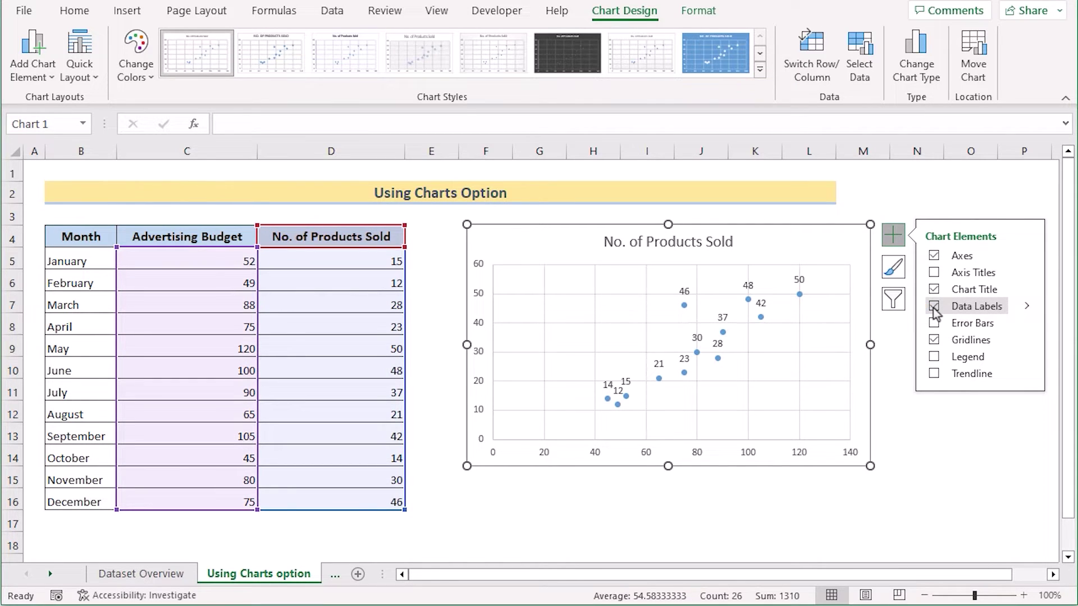
{"action": "left_click", "coordinate": [934, 340]}
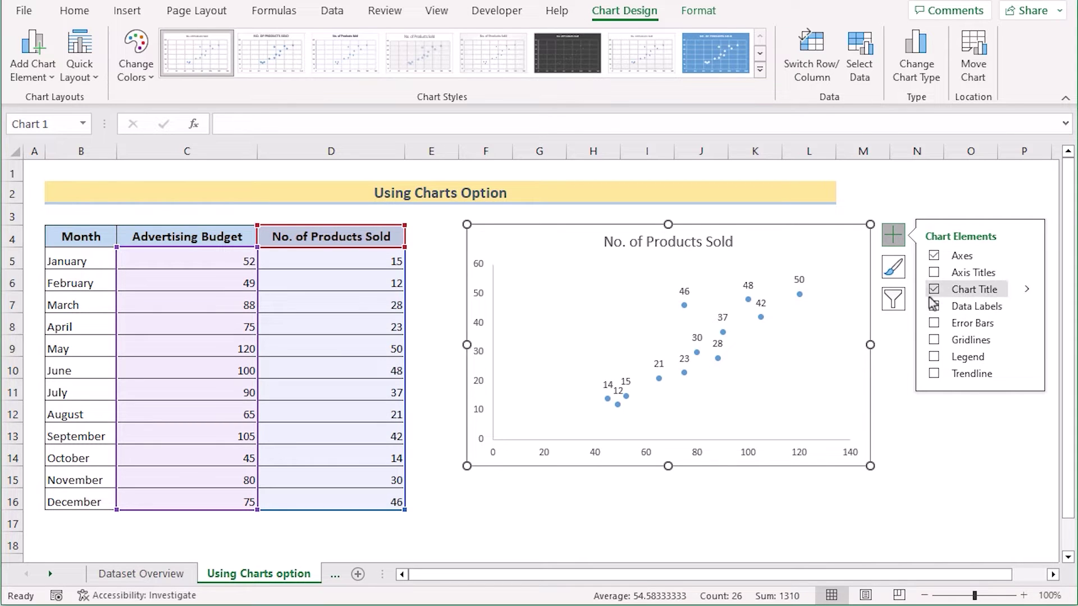
{"action": "left_click", "coordinate": [934, 273]}
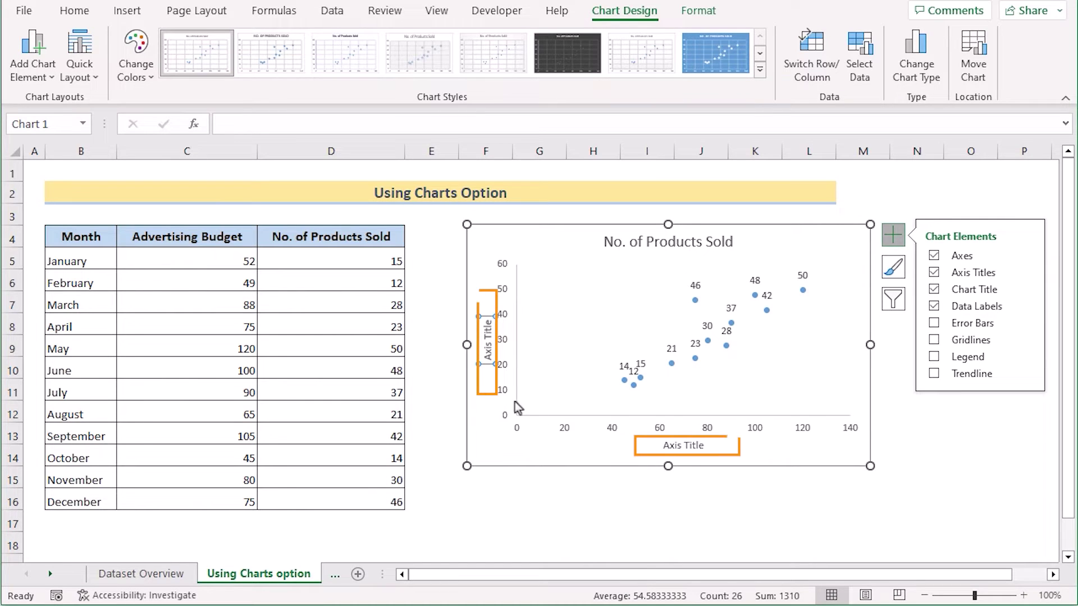
Rename the vertical axis title to 'No of Products sold'.
{"action": "left_click", "coordinate": [486, 349]}
{"action": "double_click", "coordinate": [487, 349]}
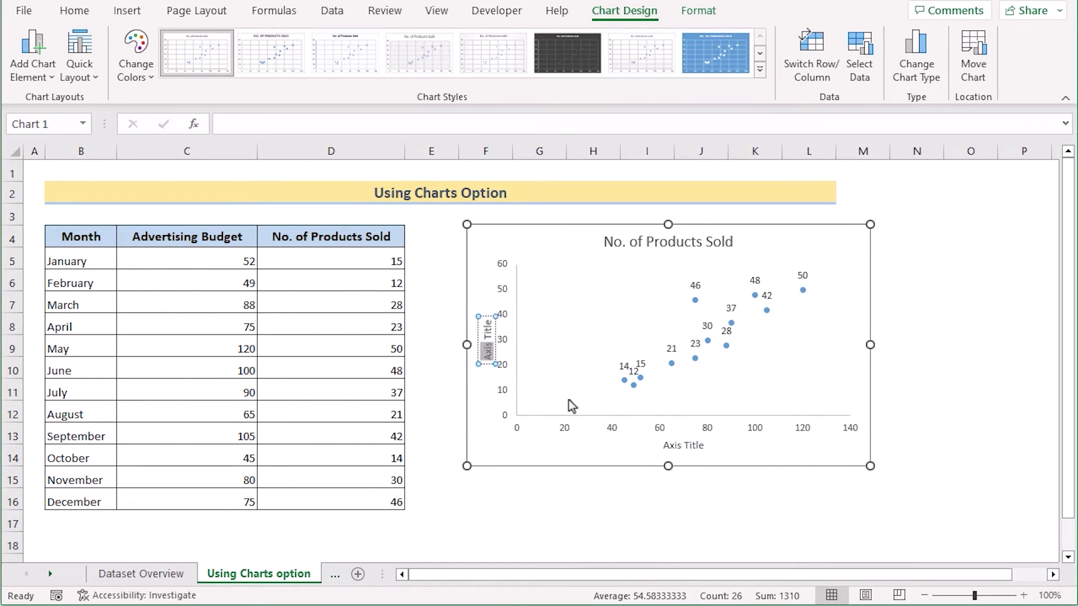
{"action": "key", "text": "ctrl+a"}
{"action": "type", "text": "T"}
{"action": "key", "text": "BackSpace"}
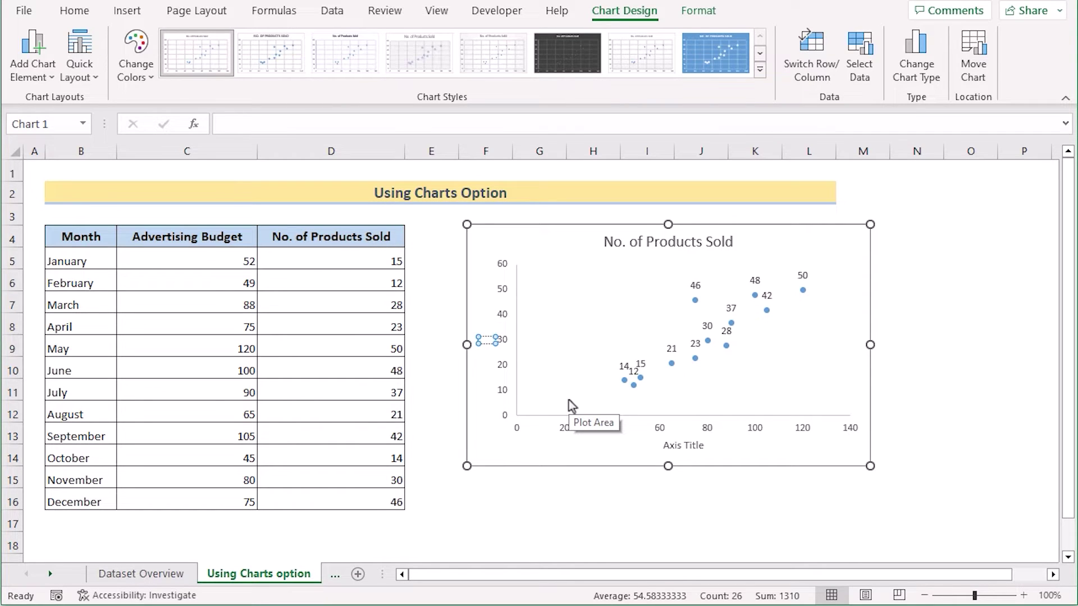
{"action": "type", "text": "N"}
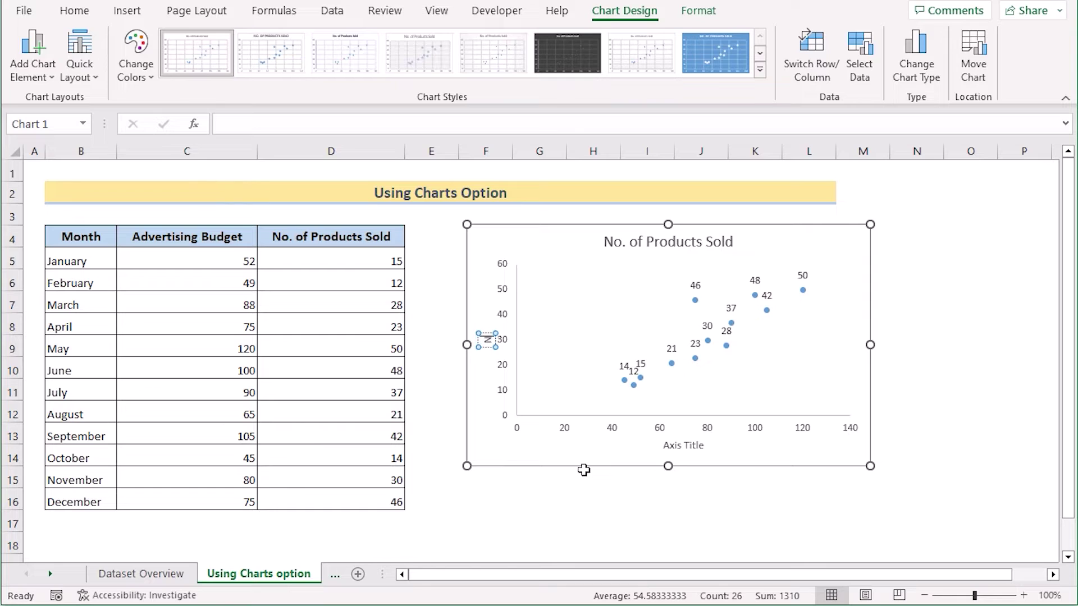
{"action": "type", "text": "o of Prod"}
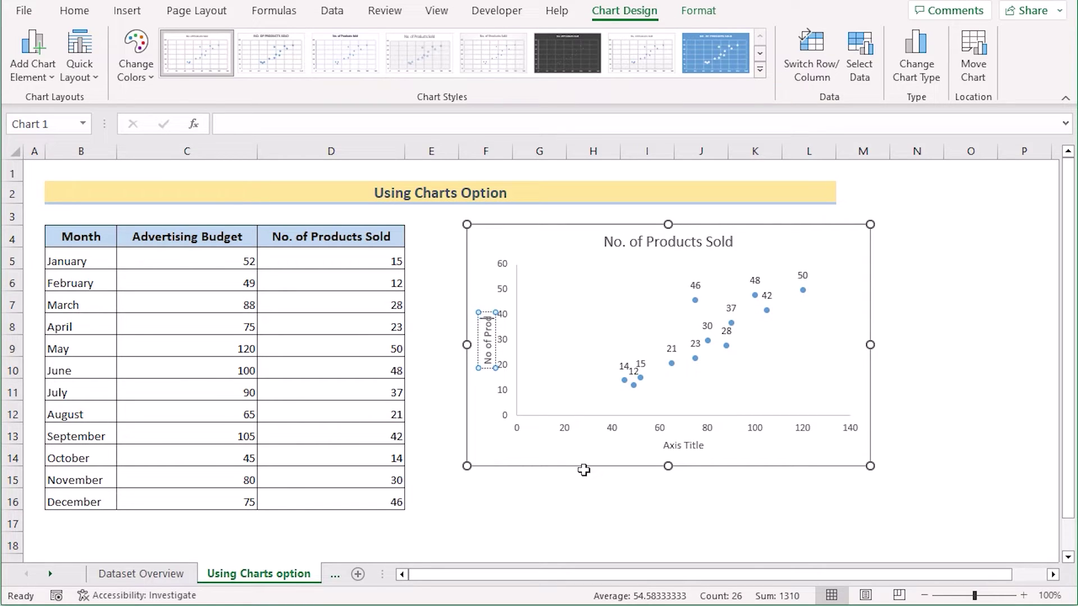
{"action": "type", "text": "ucts sold"}
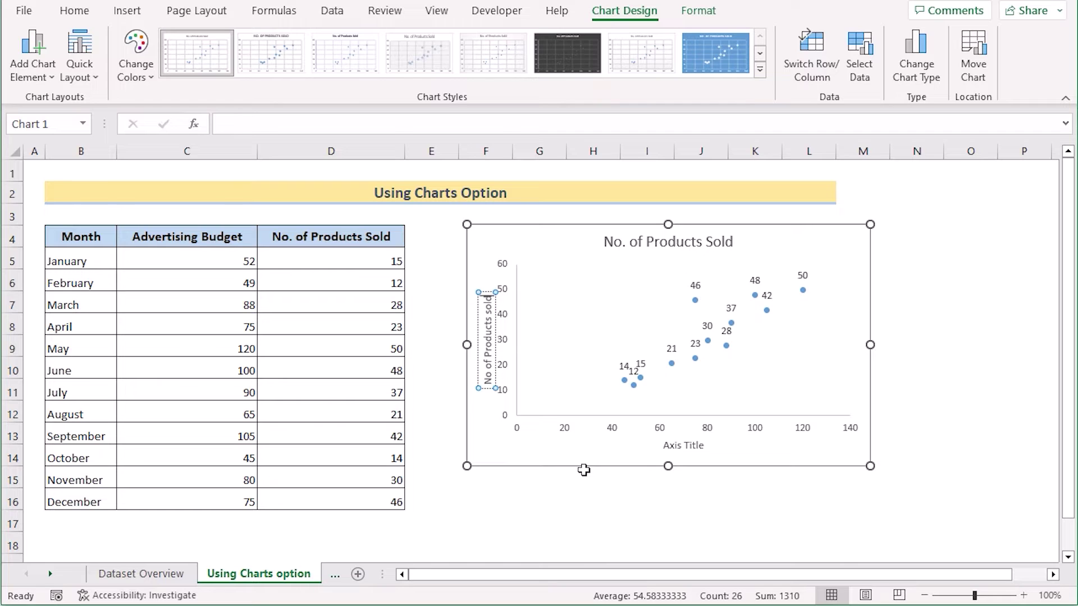
Rename the horizontal axis title to 'Advertising Budget' and deselect the chart.
{"action": "left_click", "coordinate": [674, 446]}
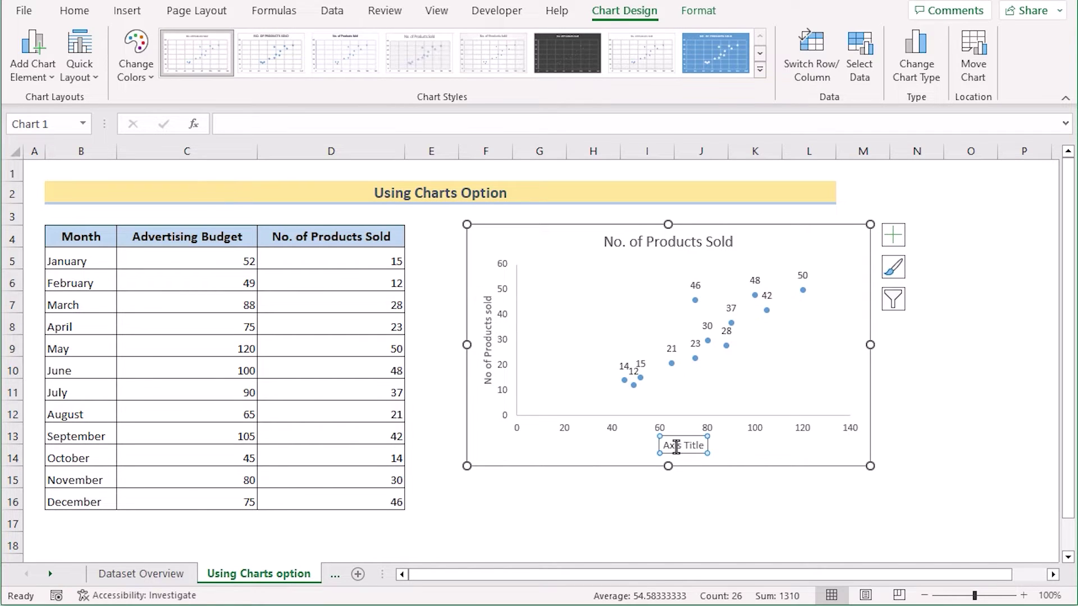
{"action": "left_click_drag", "start_coordinate": [701, 446], "coordinate": [646, 444]}
{"action": "type", "text": "Ad"}
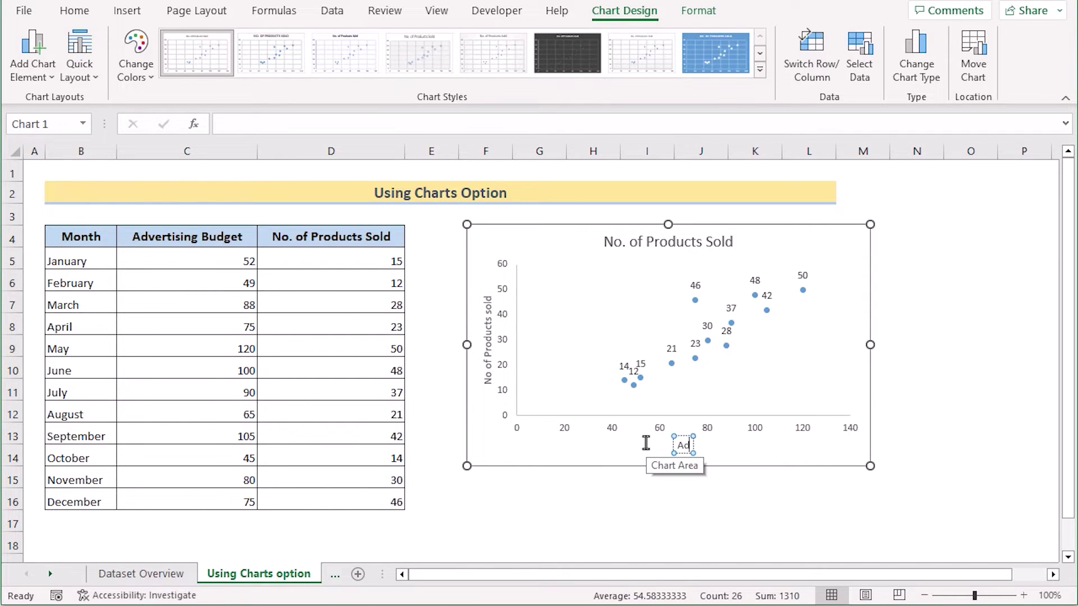
{"action": "type", "text": "vertising"}
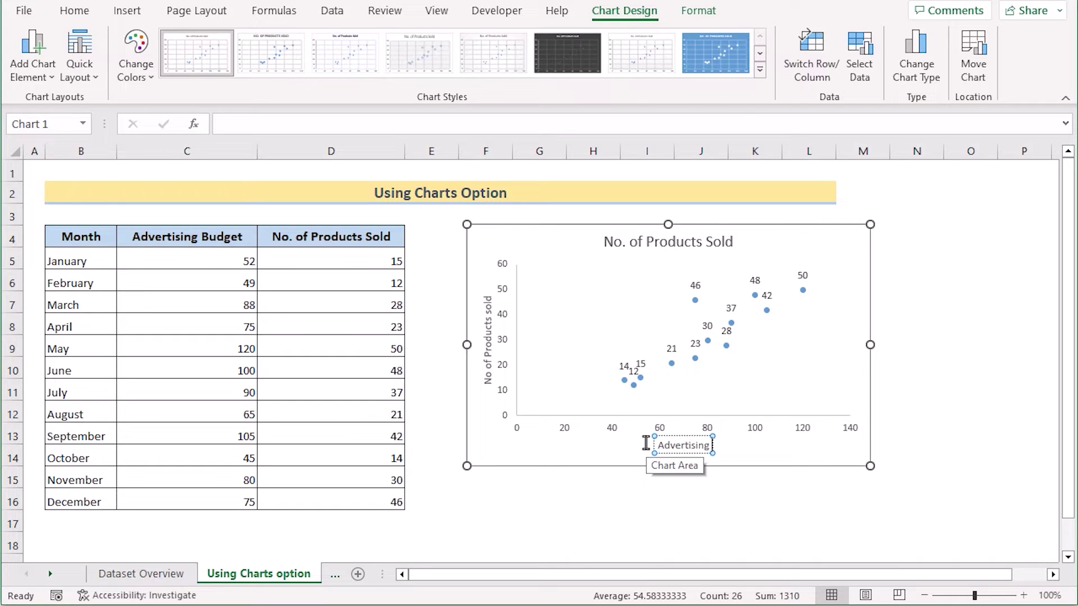
{"action": "type", "text": " Budget"}
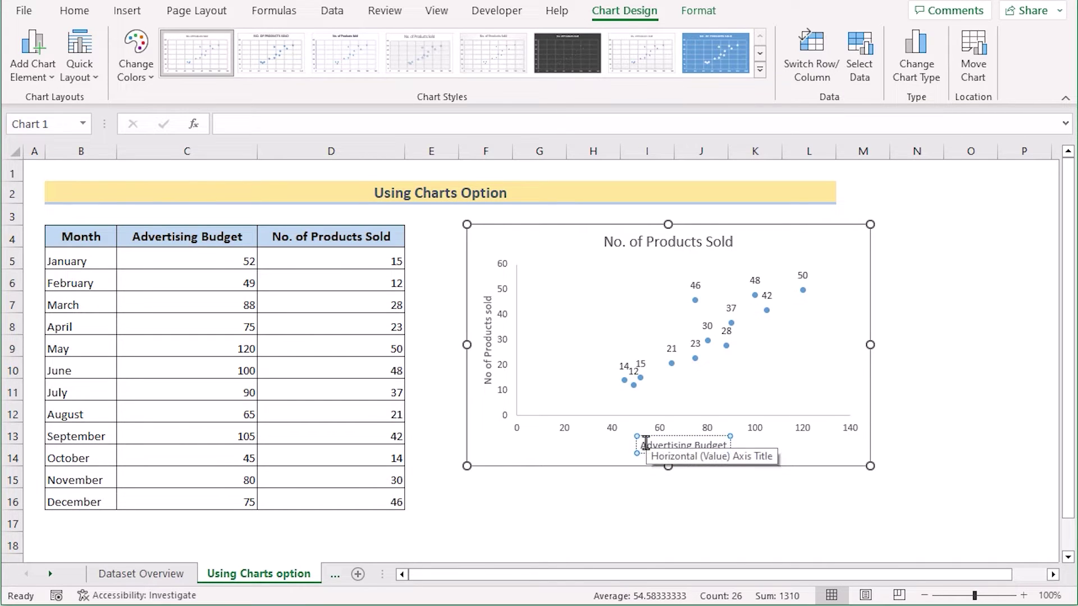
{"action": "left_click", "coordinate": [862, 498]}
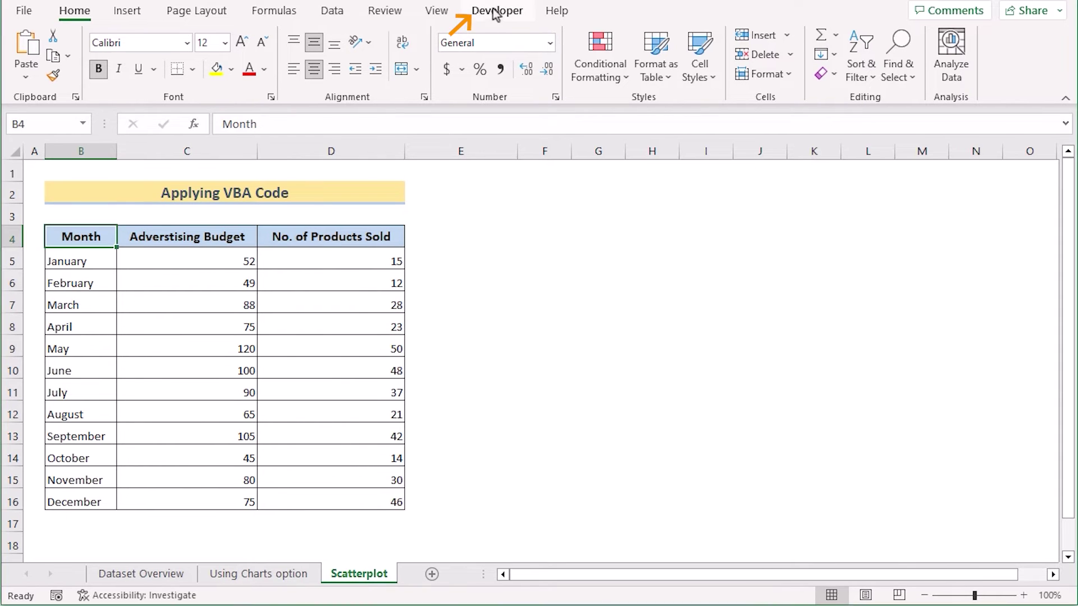
Launch the Visual Basic editor from the Developer tab and narrow the project panel.
{"action": "left_click", "coordinate": [493, 14]}
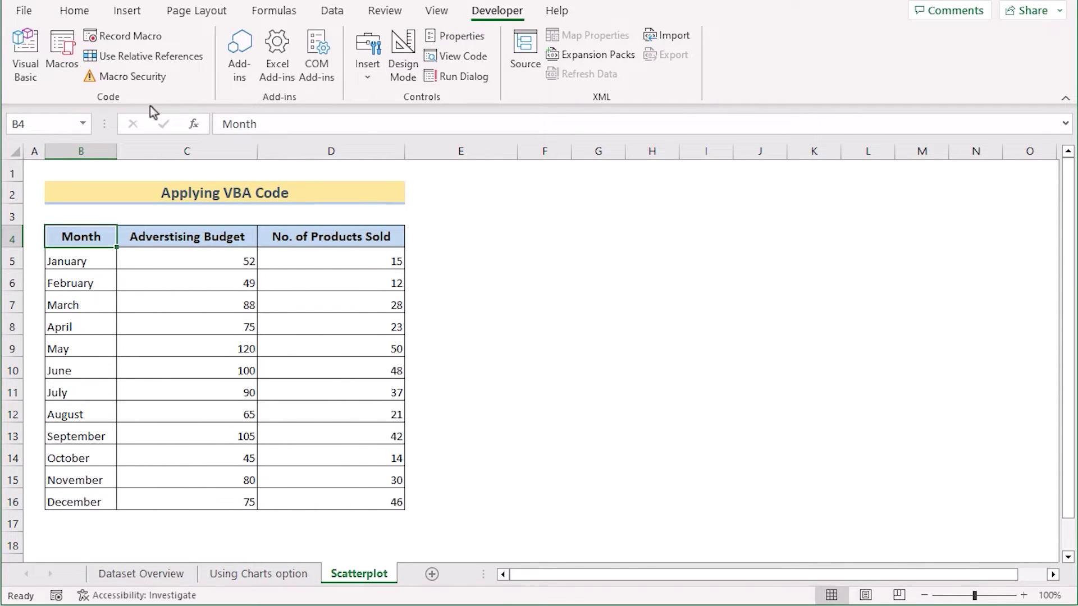
{"action": "left_click", "coordinate": [30, 75]}
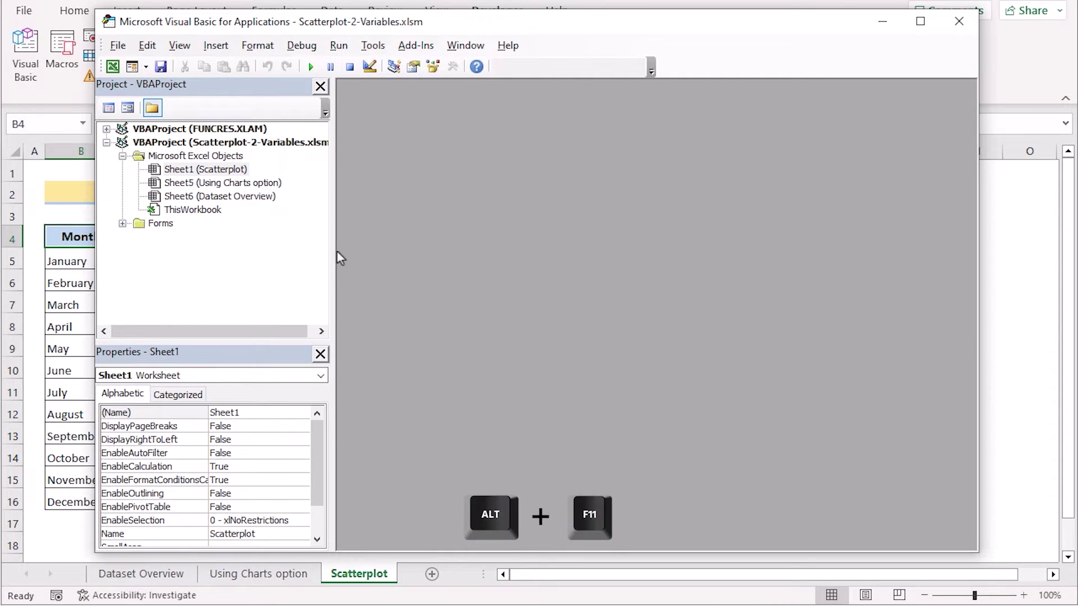
{"action": "left_click_drag", "start_coordinate": [330, 250], "coordinate": [295, 250]}
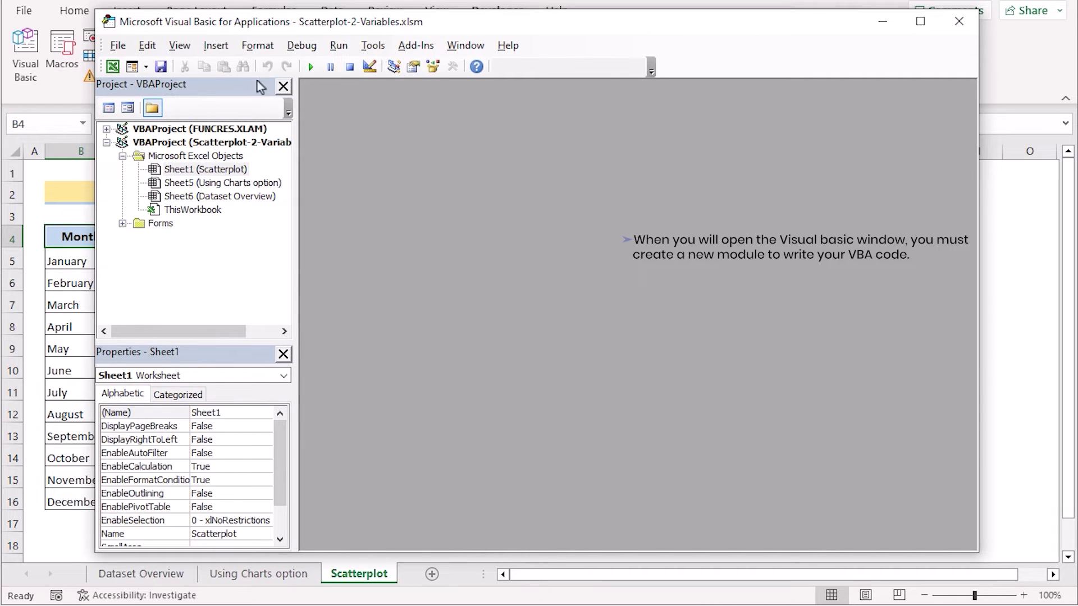
Insert a new code module and enlarge the Module1 code window.
{"action": "left_click", "coordinate": [219, 45]}
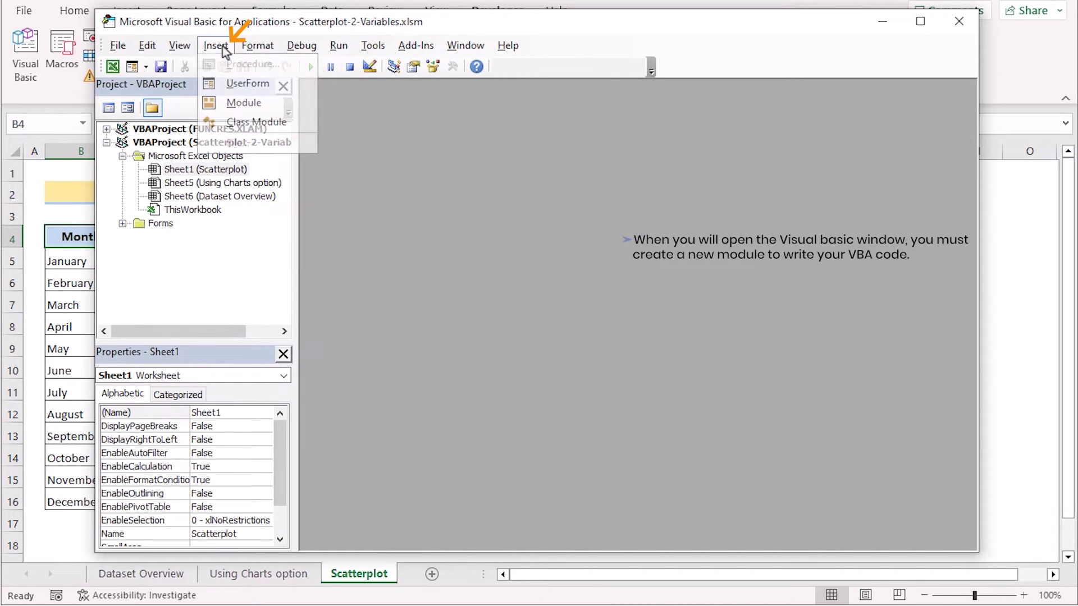
{"action": "left_click", "coordinate": [262, 103]}
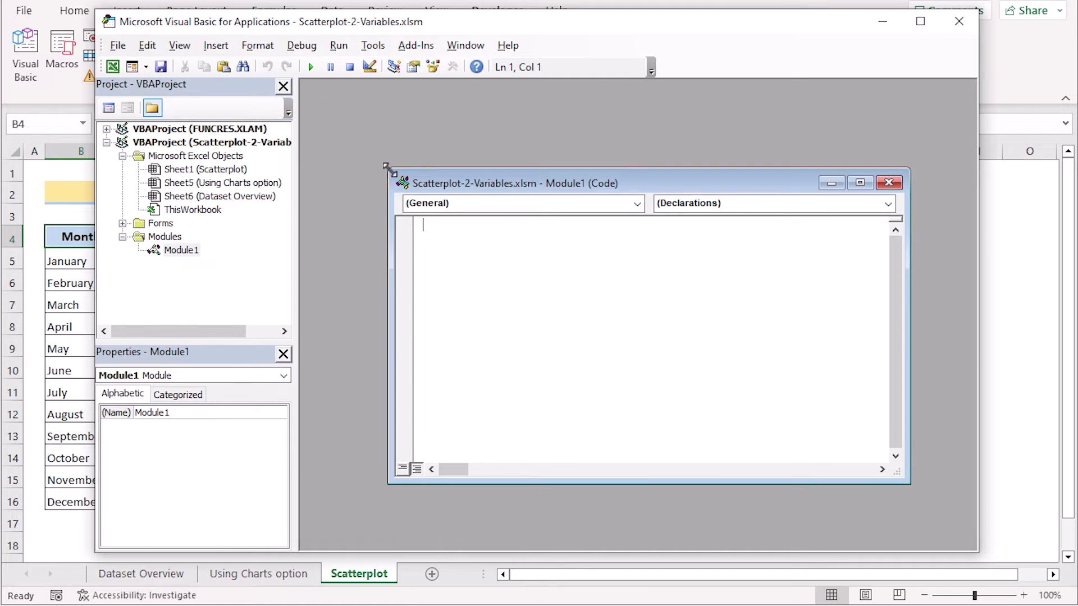
{"action": "left_click_drag", "start_coordinate": [386, 167], "coordinate": [308, 90]}
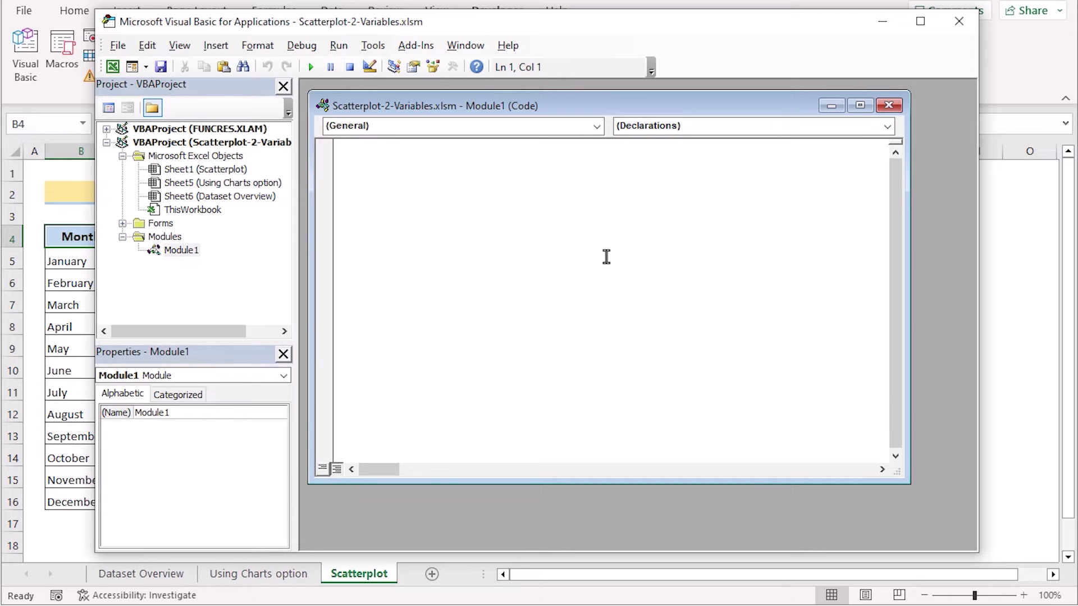
Write Sub Create_scatterplot() with Dim scatterchart As Chart and Set scatterchart = Charts.Add, beginning a With line.
{"action": "type", "text": "Sub Create_scatterplot"}
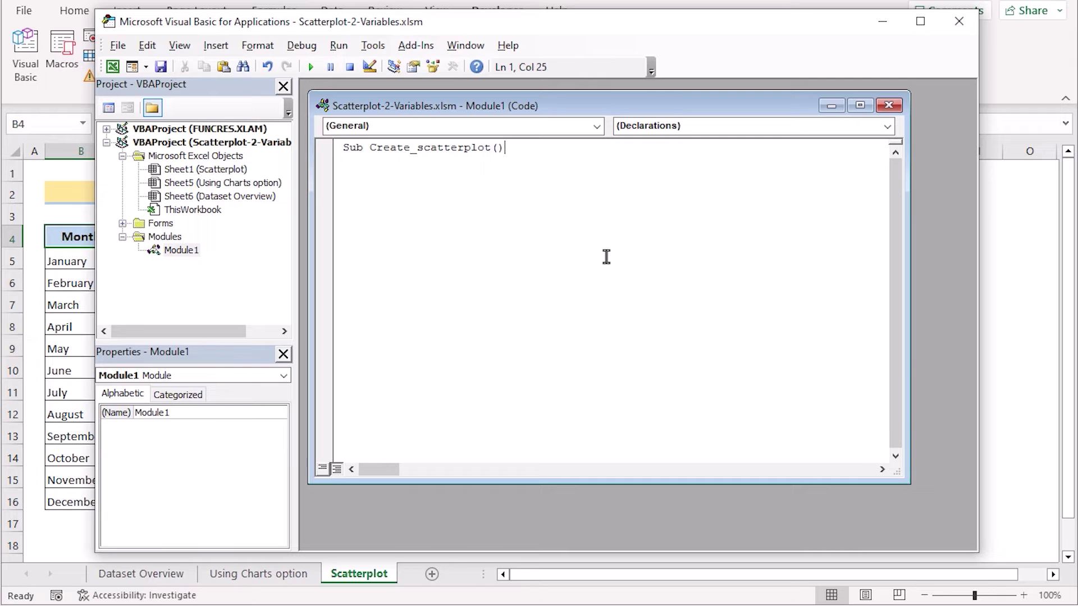
{"action": "type", "text": "()"}
{"action": "key", "text": "Return"}
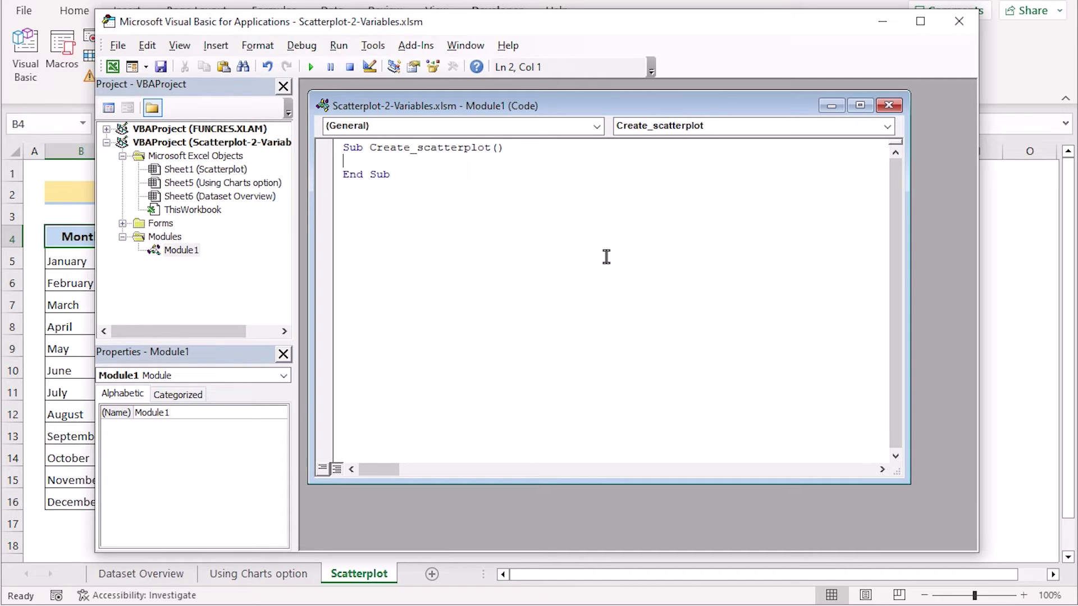
{"action": "type", "text": "Dim scatterchart As"}
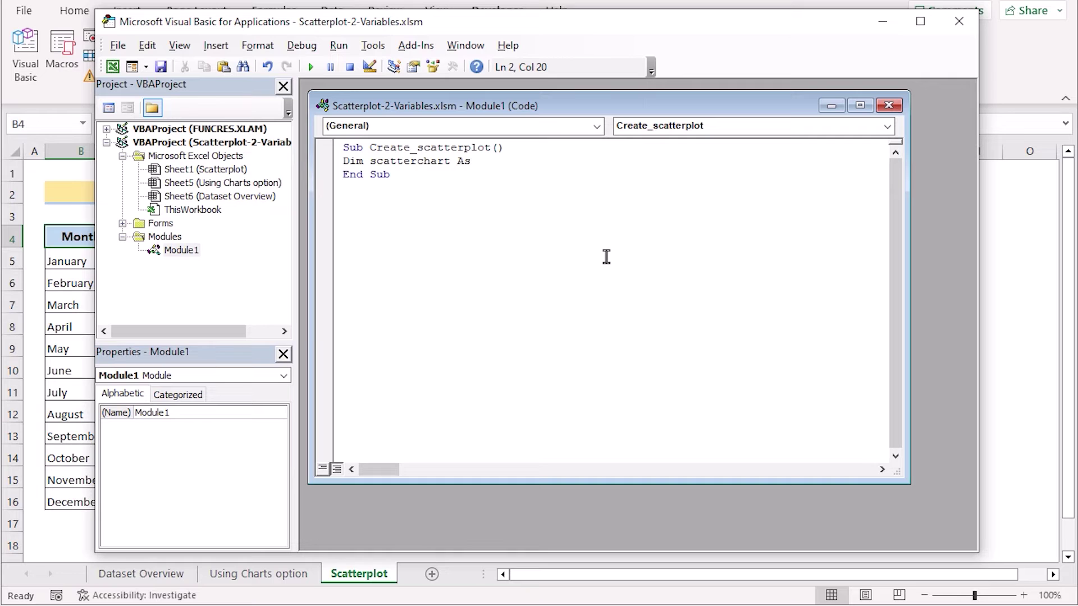
{"action": "type", "text": " Chart"}
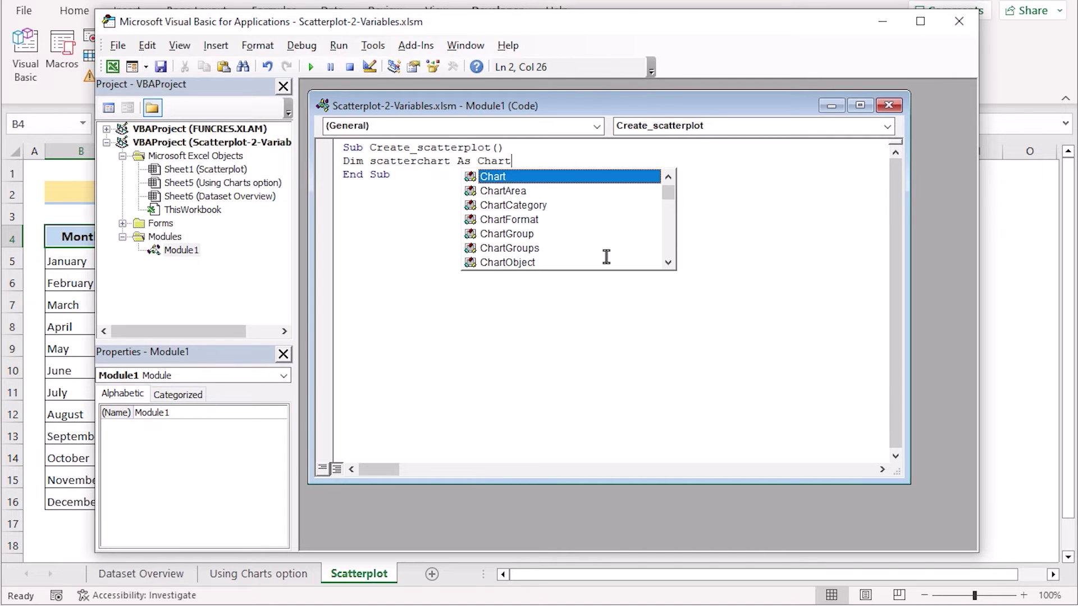
{"action": "key", "text": "Return"}
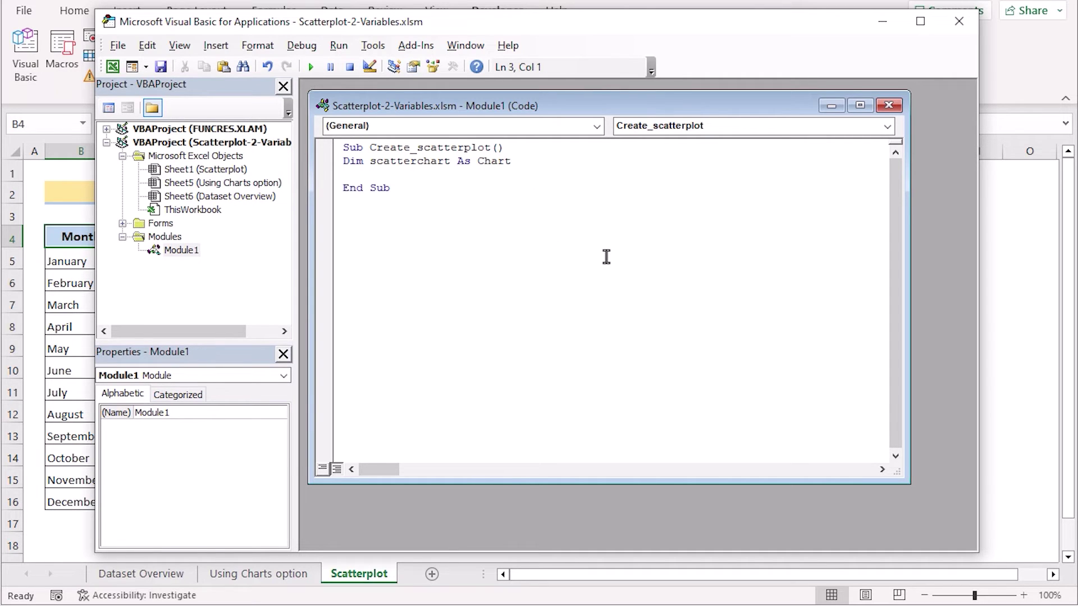
{"action": "type", "text": "Set scatterchart = Chart"}
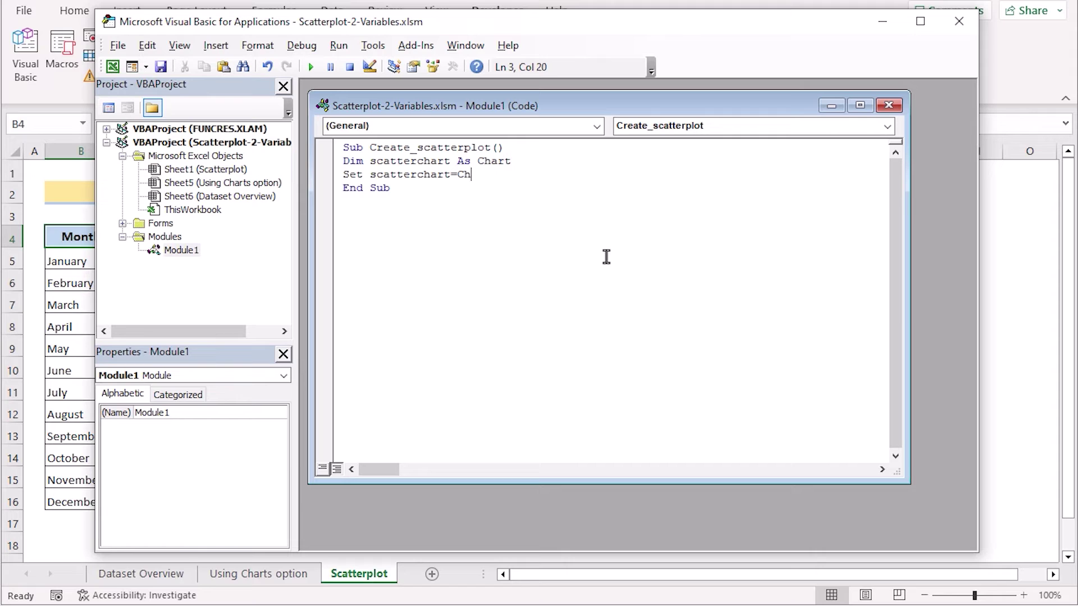
{"action": "type", "text": "s"}
{"action": "type", "text": ".Add"}
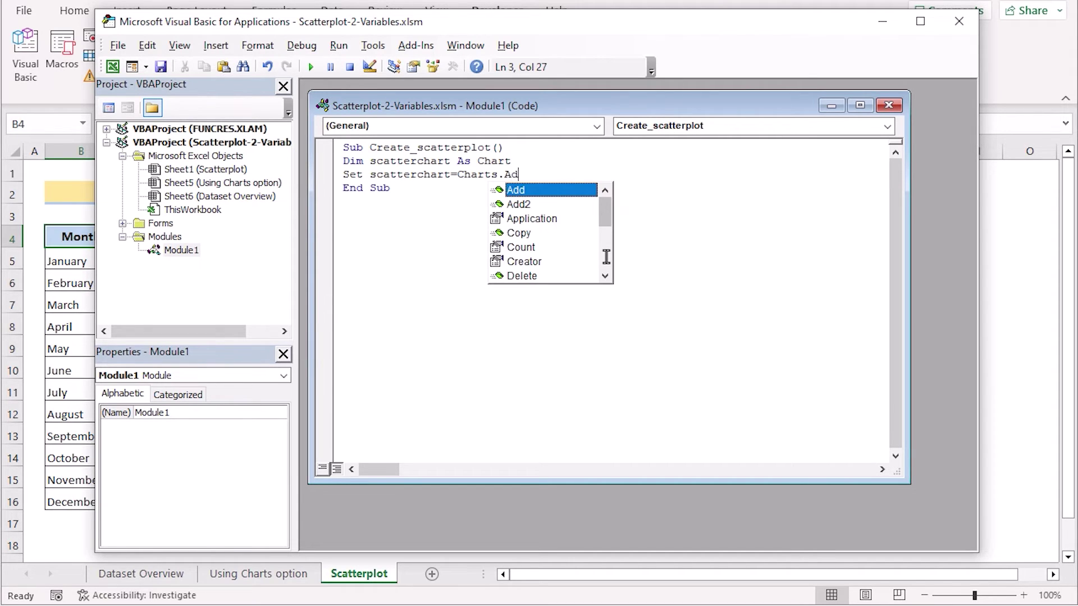
{"action": "key", "text": "Return"}
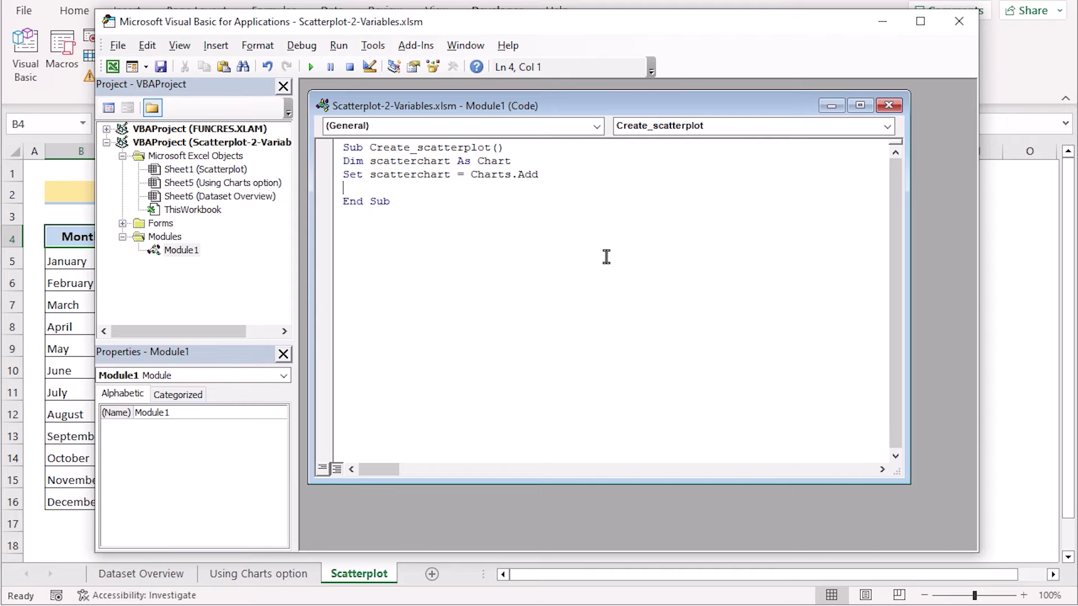
{"action": "type", "text": "With scatth"}
{"action": "key", "text": "BackSpace"}
Complete 'With scatterchart' and add .SetSourceData Source=Sheets("Scatterplot").Range("C4:D16").
{"action": "type", "text": "erchart"}
{"action": "key", "text": "Return"}
{"action": "type", "text": ".Se"}
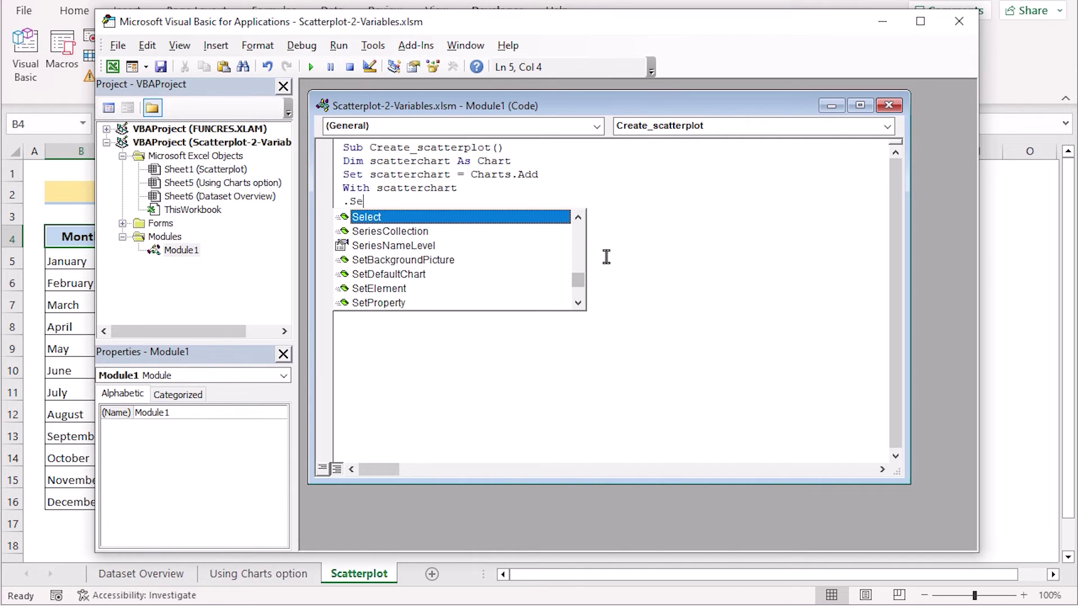
{"action": "type", "text": "t"}
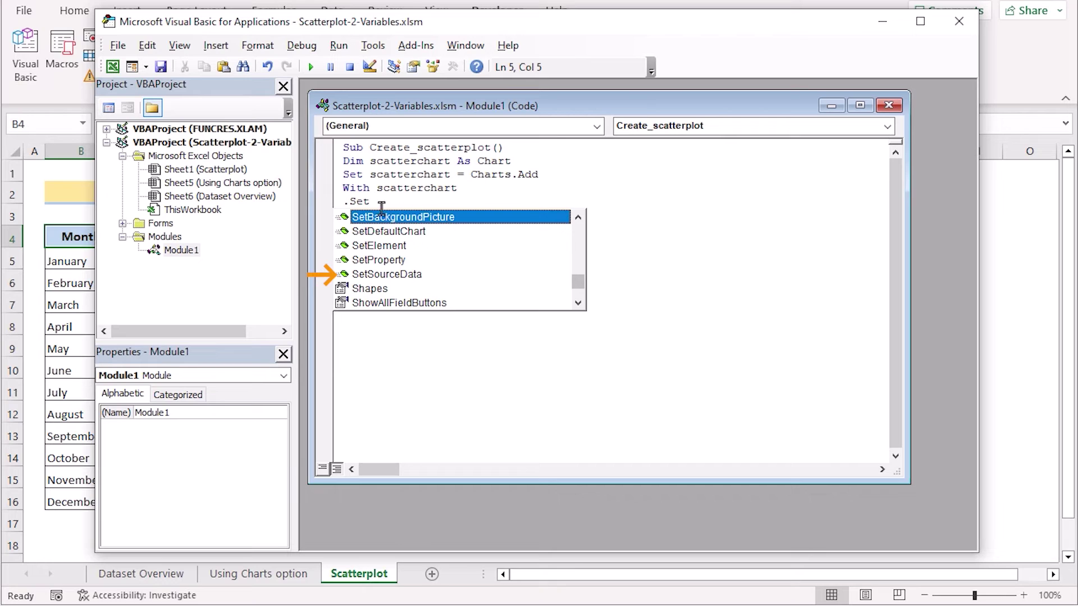
{"action": "double_click", "coordinate": [387, 273]}
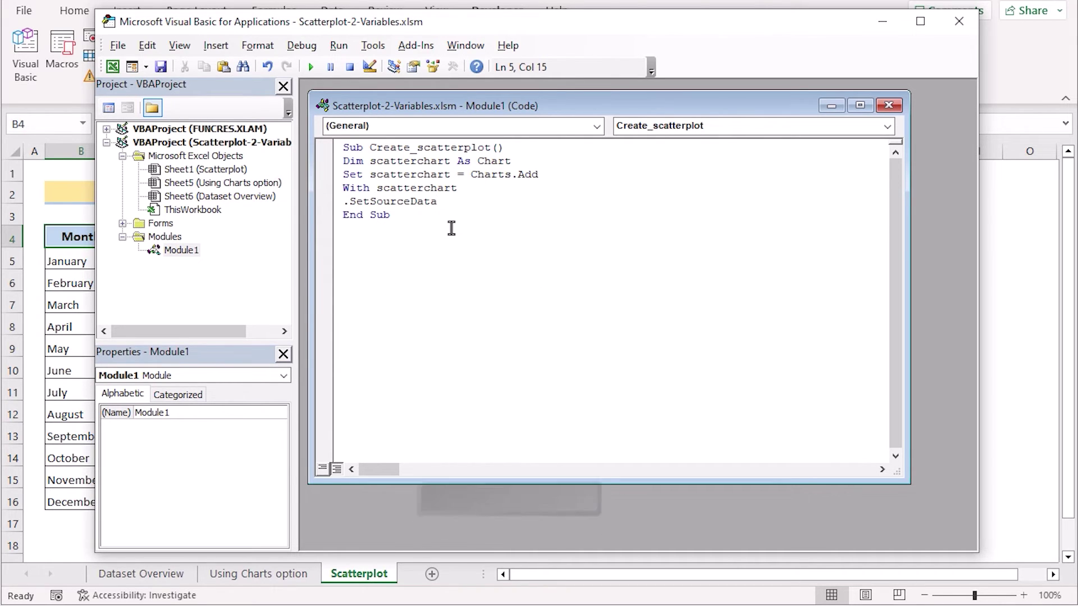
{"action": "type", "text": "Sourc"}
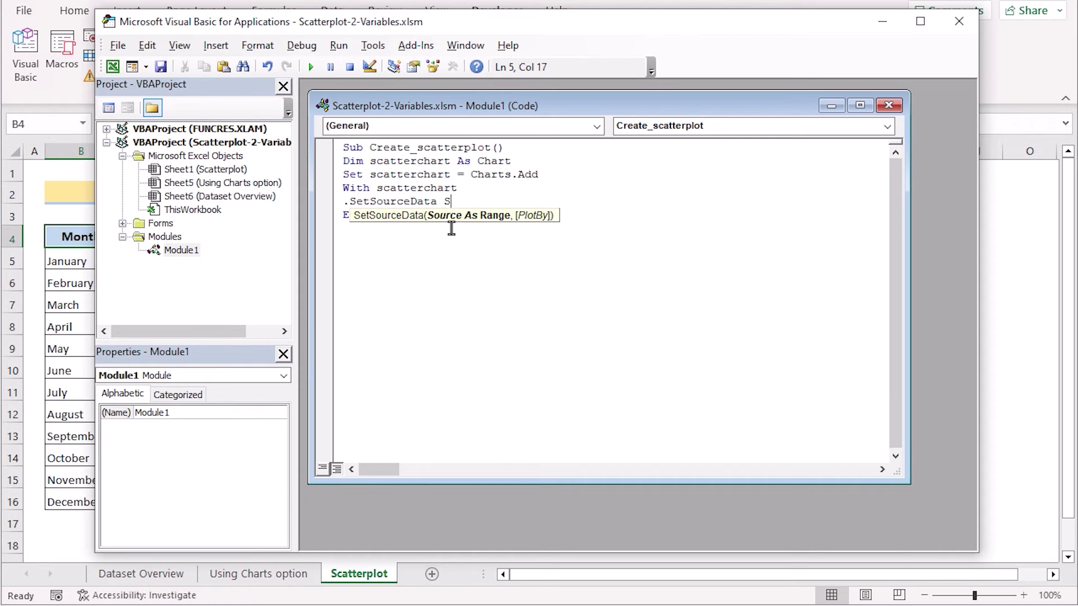
{"action": "type", "text": "e"}
{"action": "type", "text": "="}
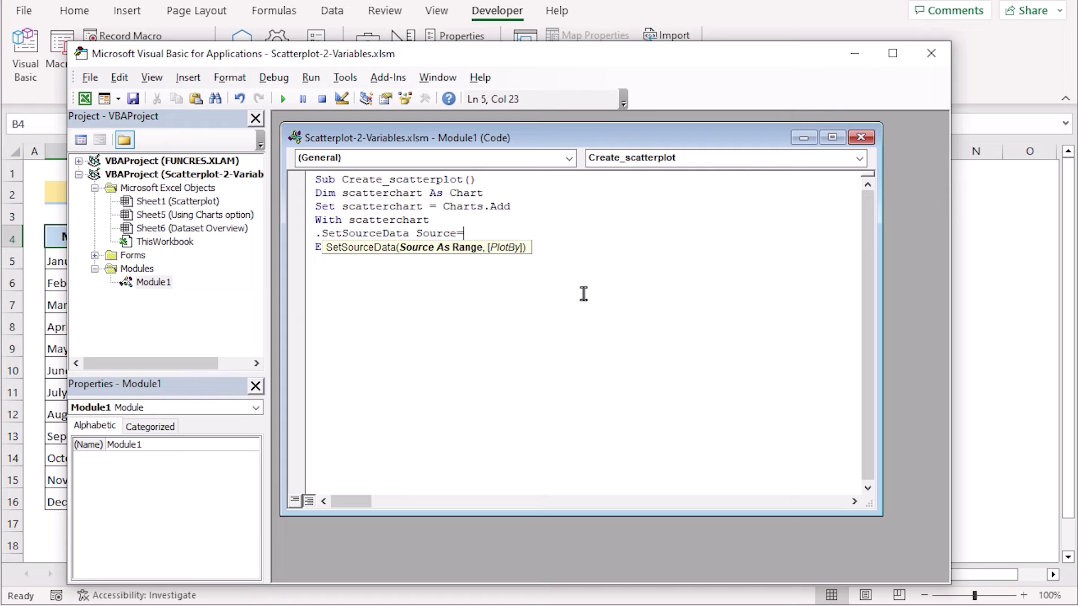
{"action": "type", "text": "Sheets(\""}
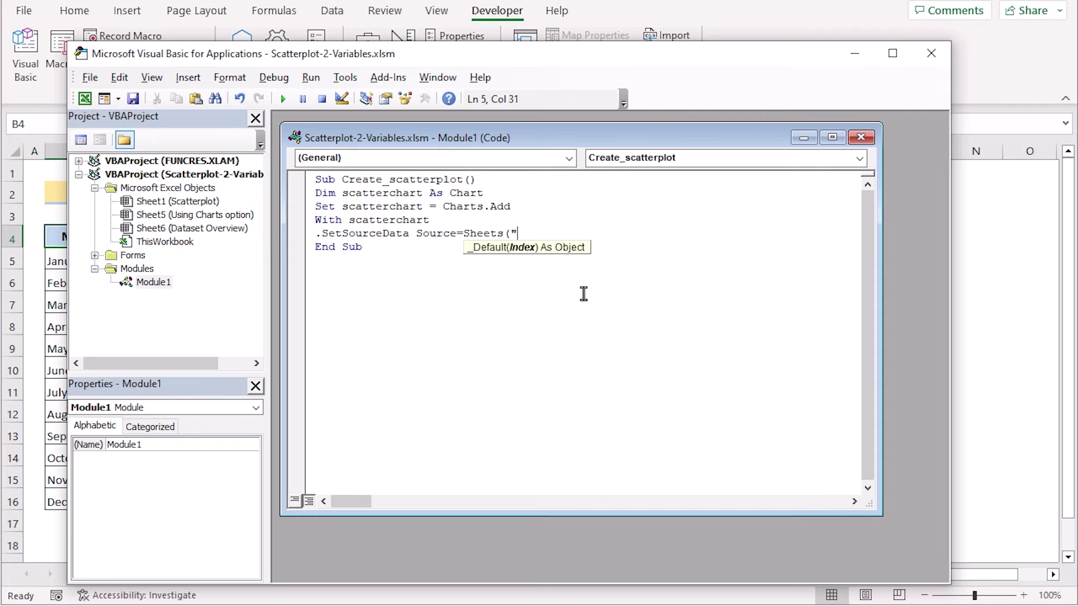
{"action": "type", "text": "Scatterplot\").Ran"}
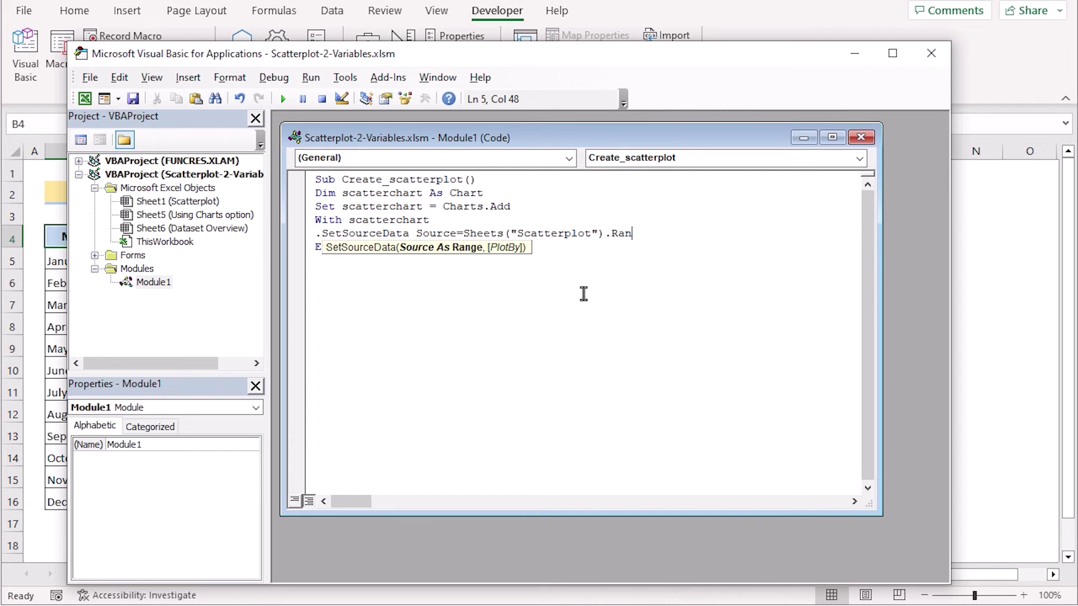
{"action": "type", "text": "ge(\""}
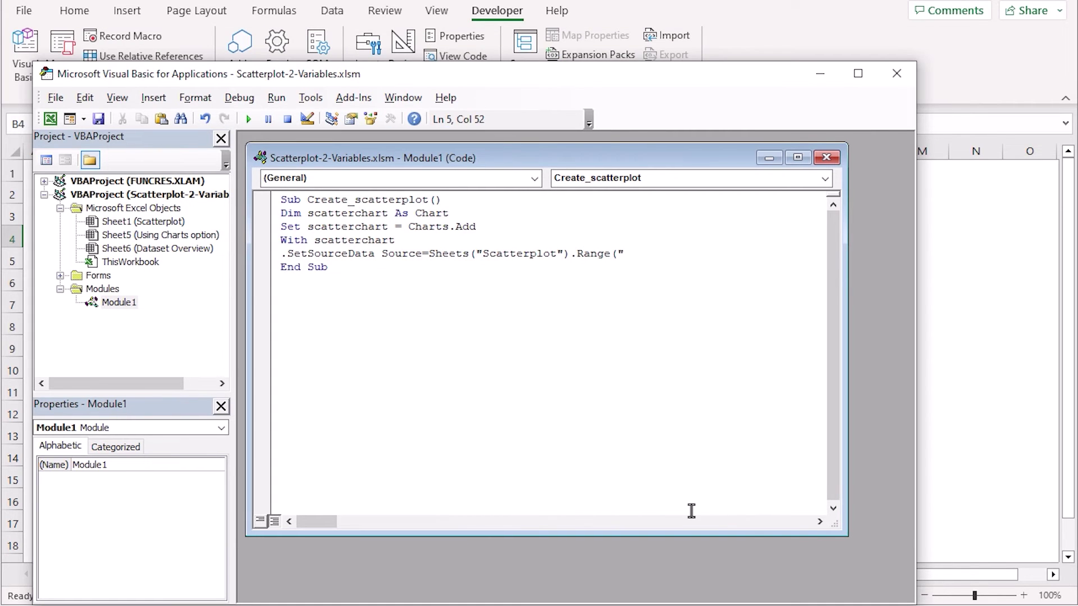
{"action": "type", "text": "C4:D16\")"}
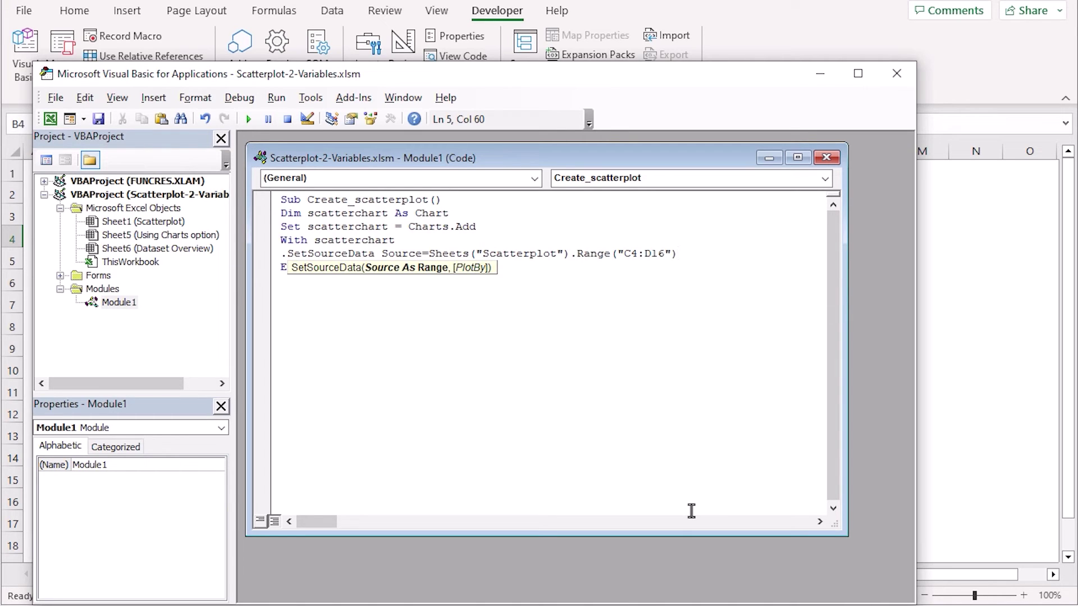
{"action": "key", "text": "Return"}
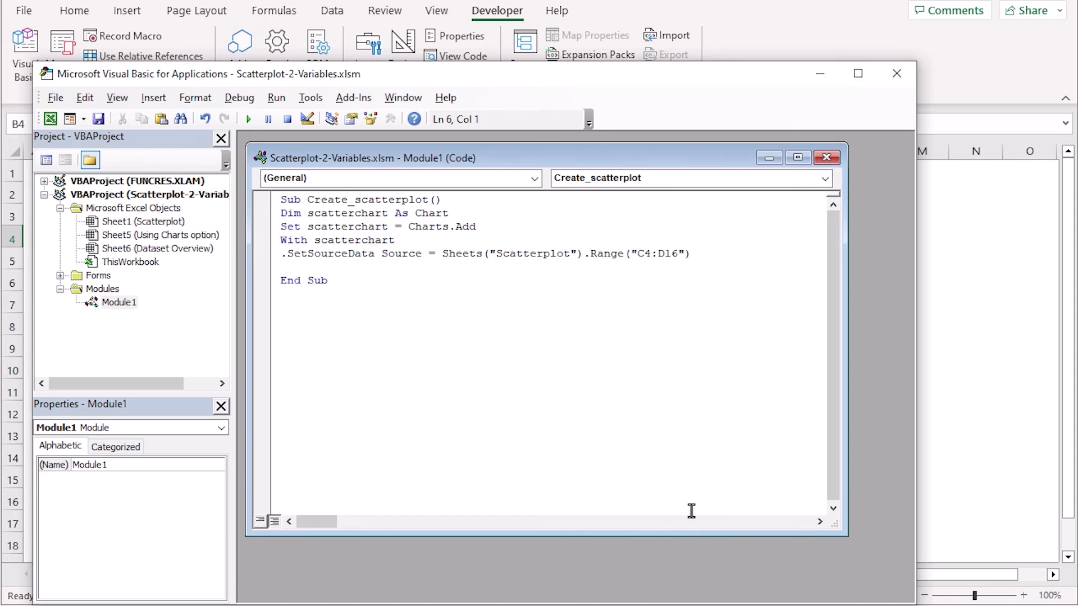
Add .ChartType = xlXYScatter and close the block with End With.
{"action": "type", "text": "."}
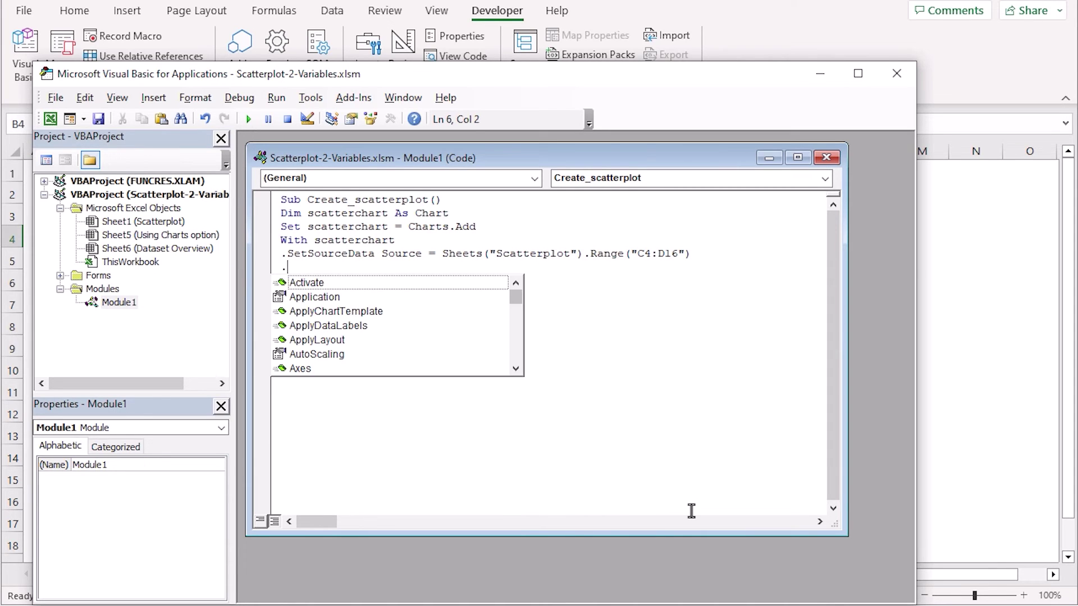
{"action": "type", "text": "Chart"}
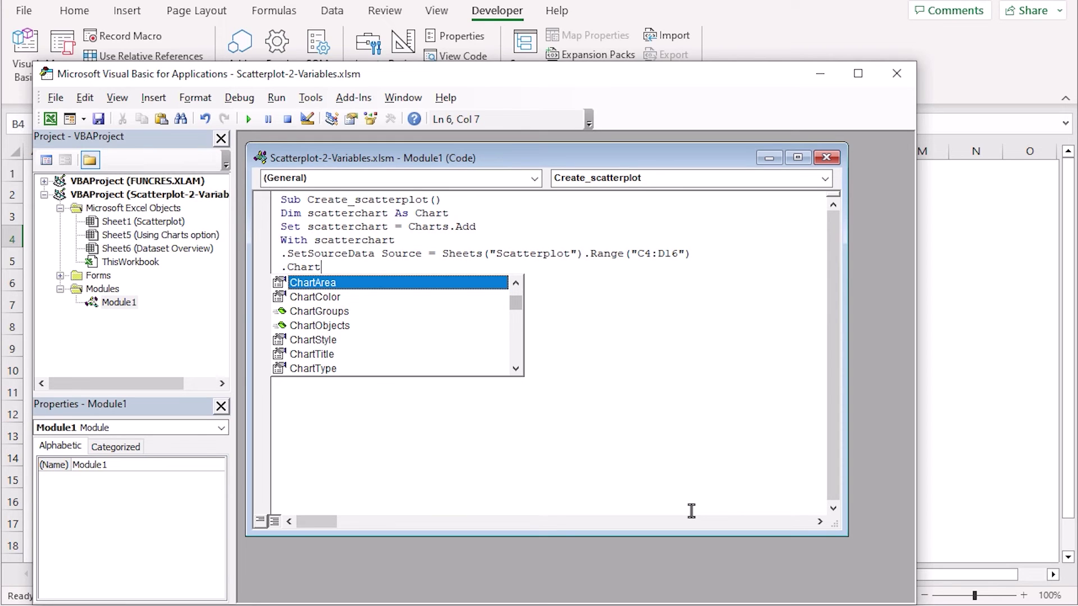
{"action": "type", "text": "Type"}
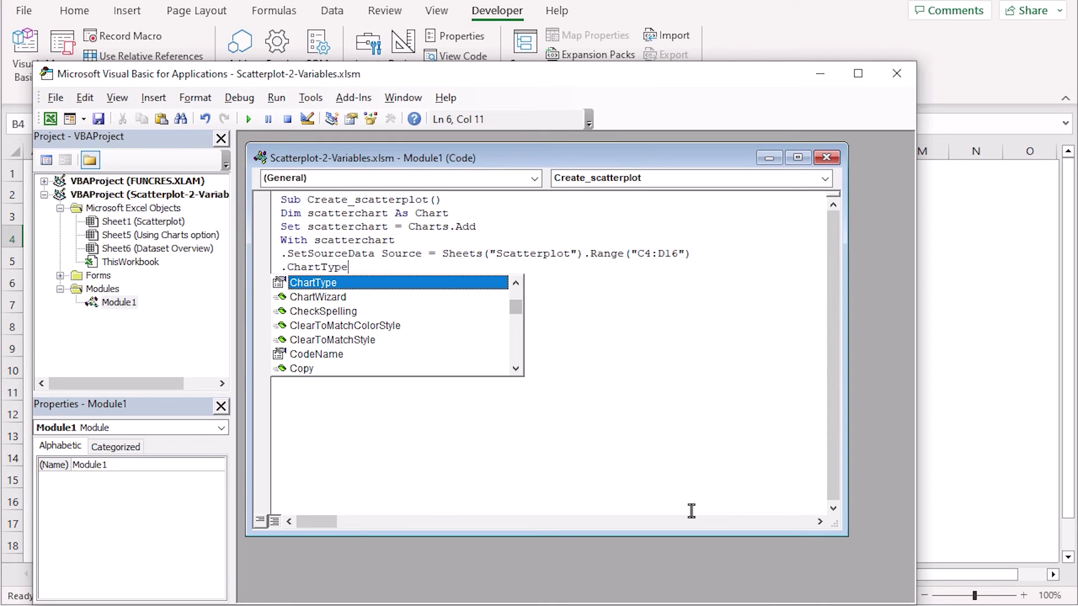
{"action": "type", "text": "="}
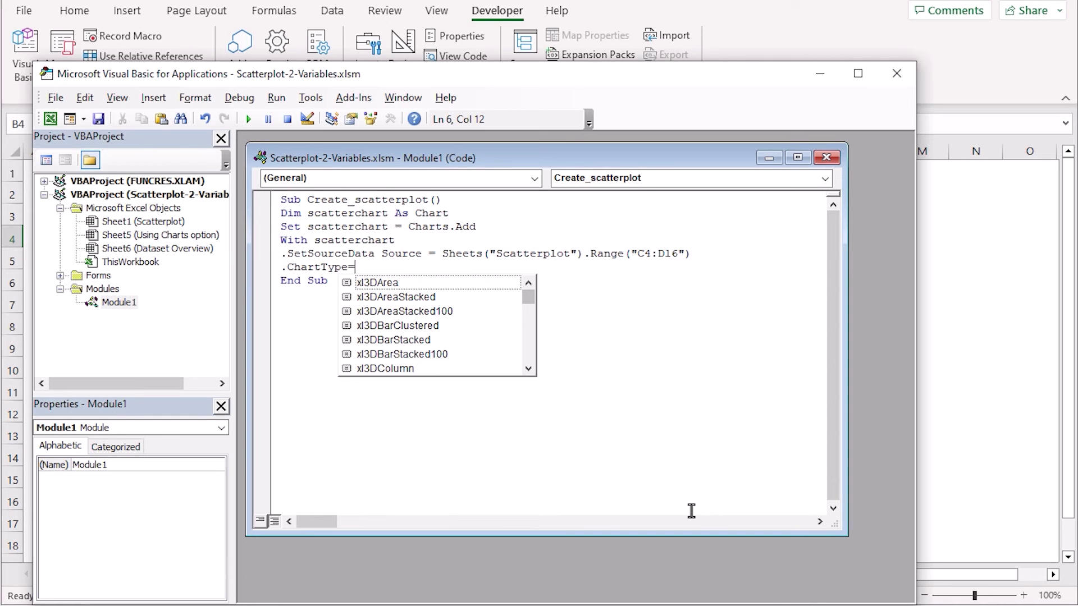
{"action": "type", "text": "x"}
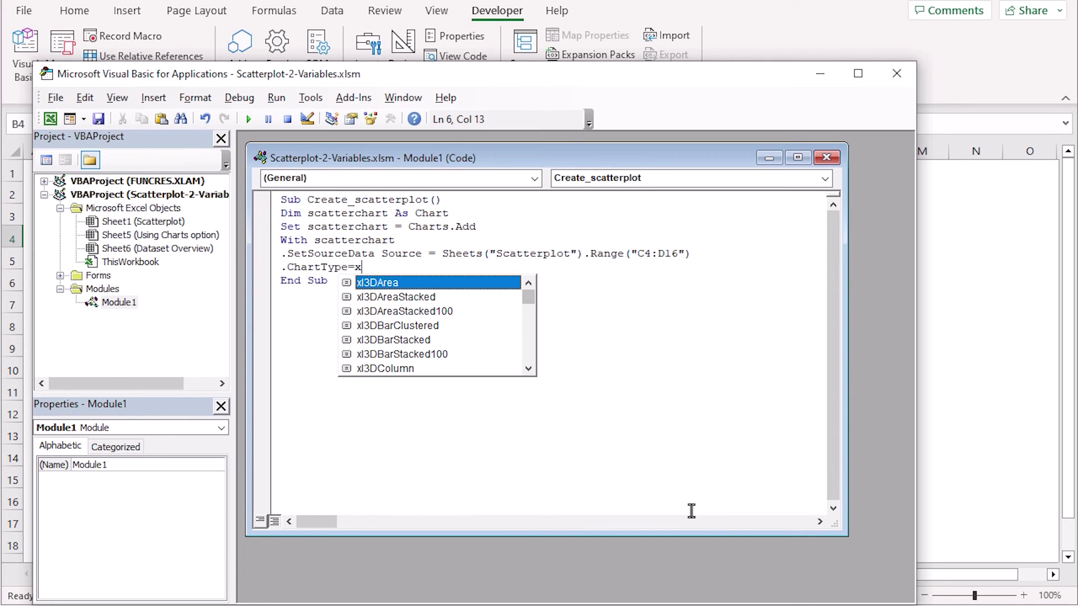
{"action": "type", "text": "lX"}
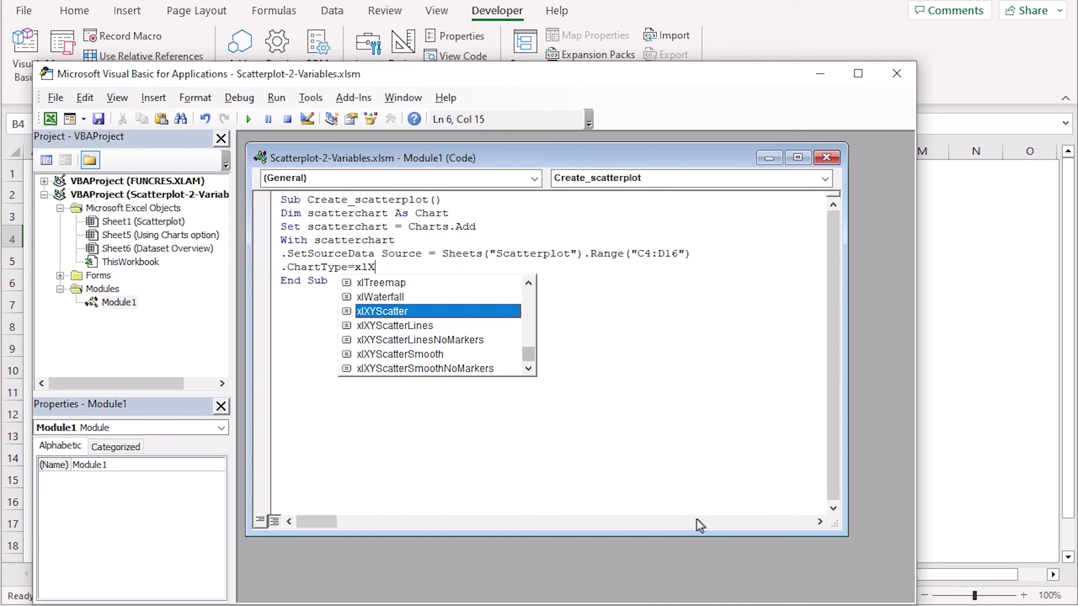
{"action": "double_click", "coordinate": [432, 310]}
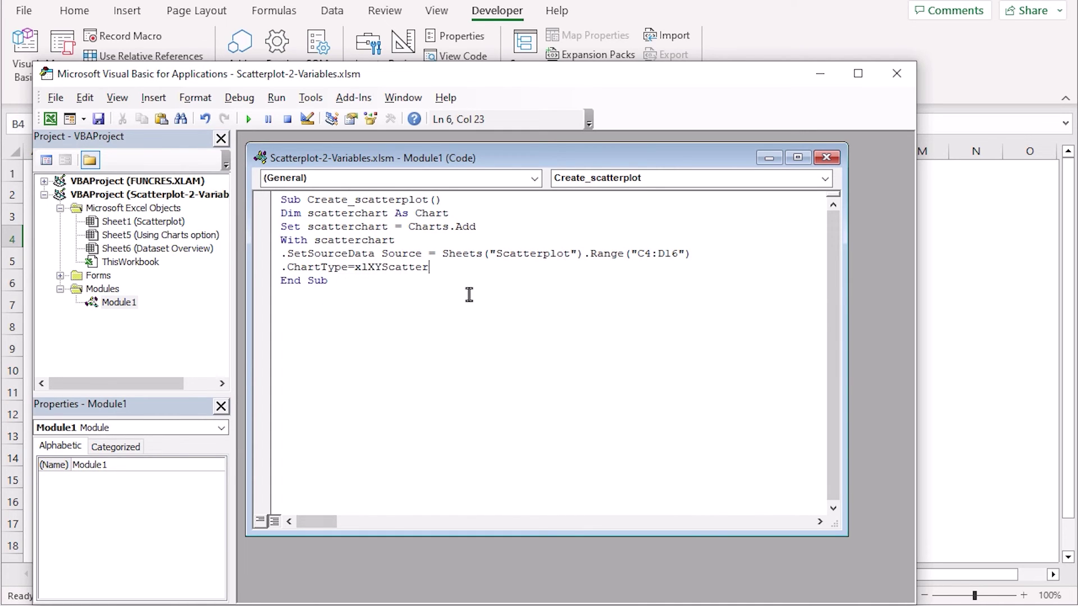
{"action": "key", "text": "Return"}
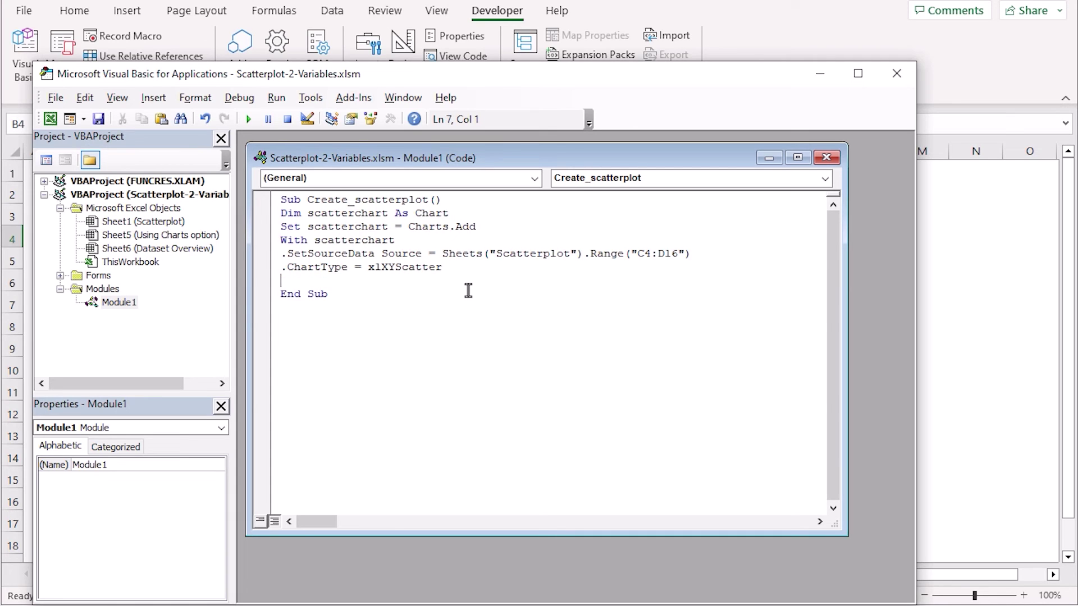
{"action": "type", "text": "End With"}
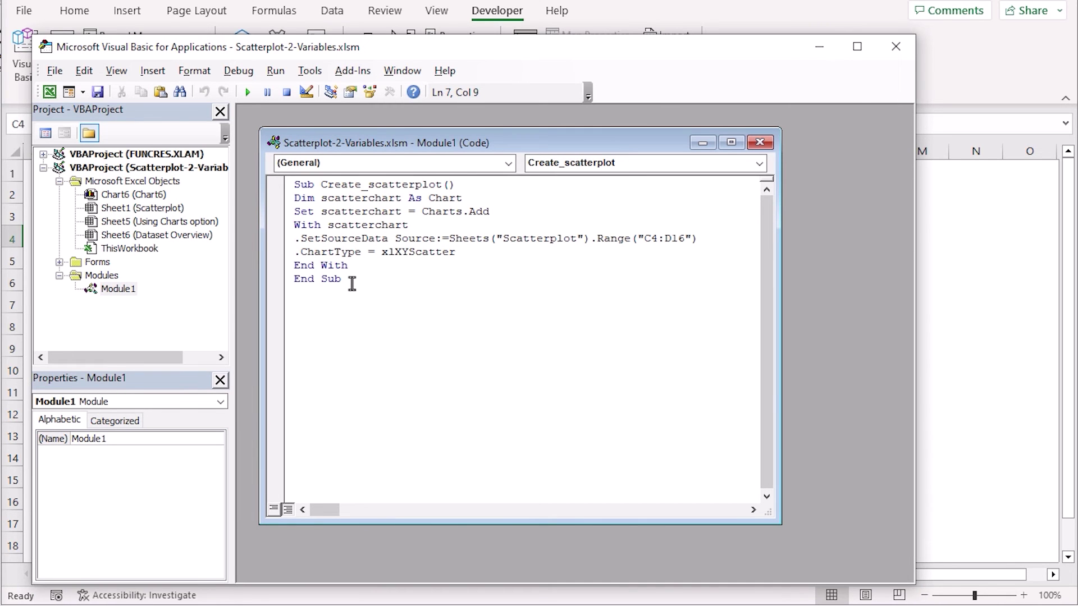
{"action": "left_click_drag", "start_coordinate": [343, 280], "coordinate": [284, 286]}
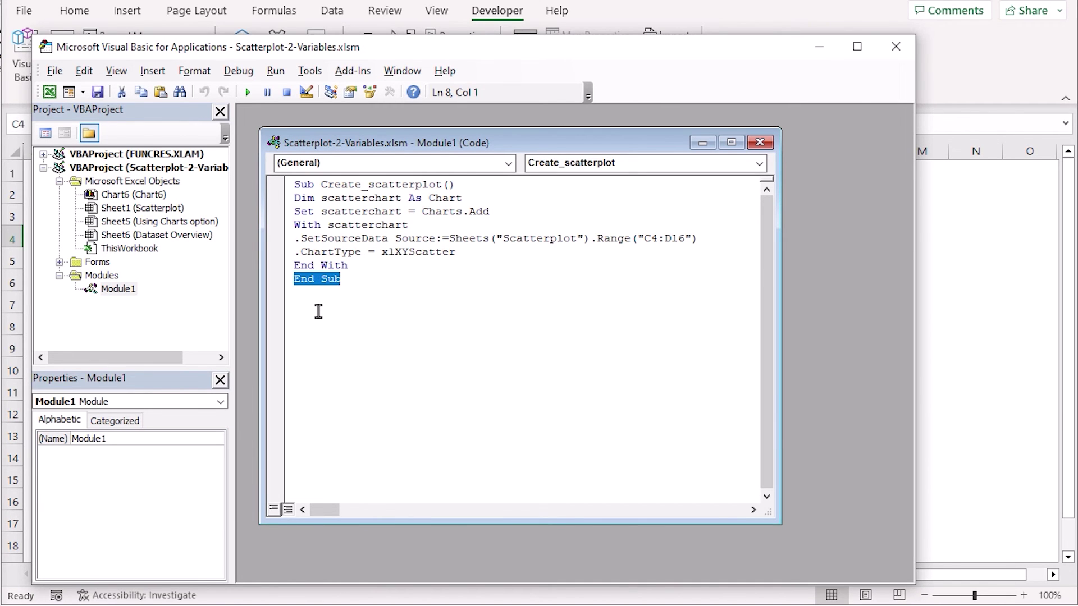
{"action": "left_click", "coordinate": [377, 279]}
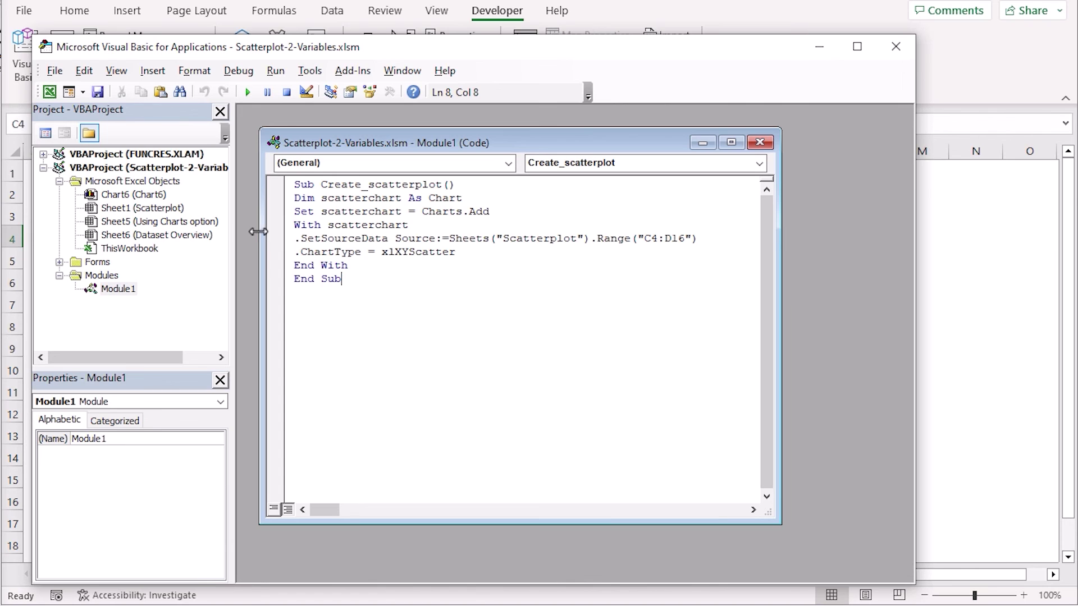
{"action": "left_click", "coordinate": [277, 73]}
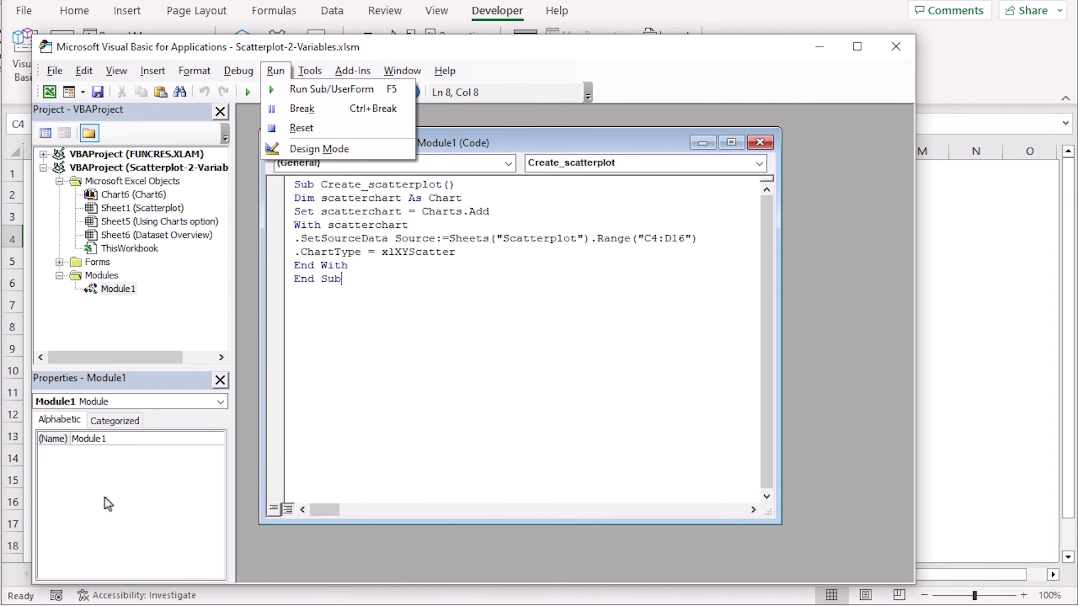
Minimize the VBA editor and switch to the macro-generated Chart6 sheet.
{"action": "left_click", "coordinate": [818, 48]}
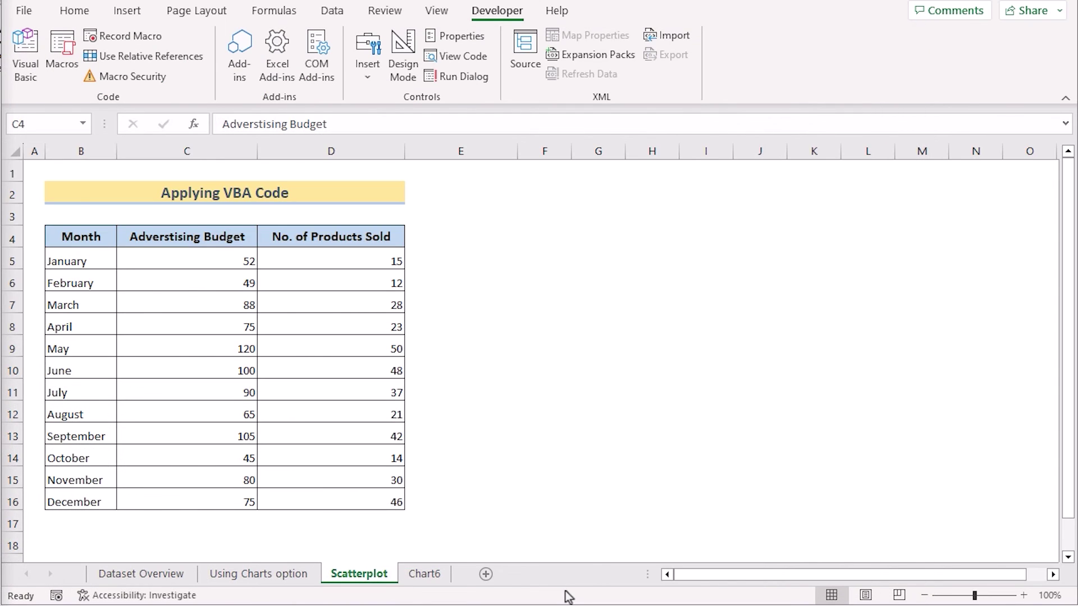
{"action": "left_click", "coordinate": [427, 578]}
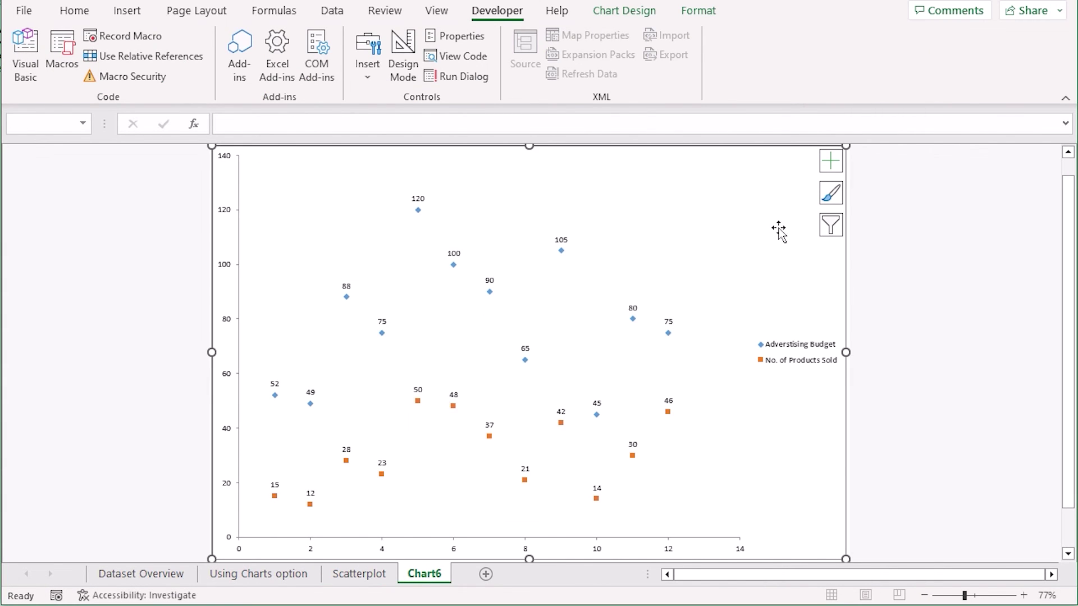
Add error bars to the points of the Chart6 scatter chart.
{"action": "left_click", "coordinate": [834, 168]}
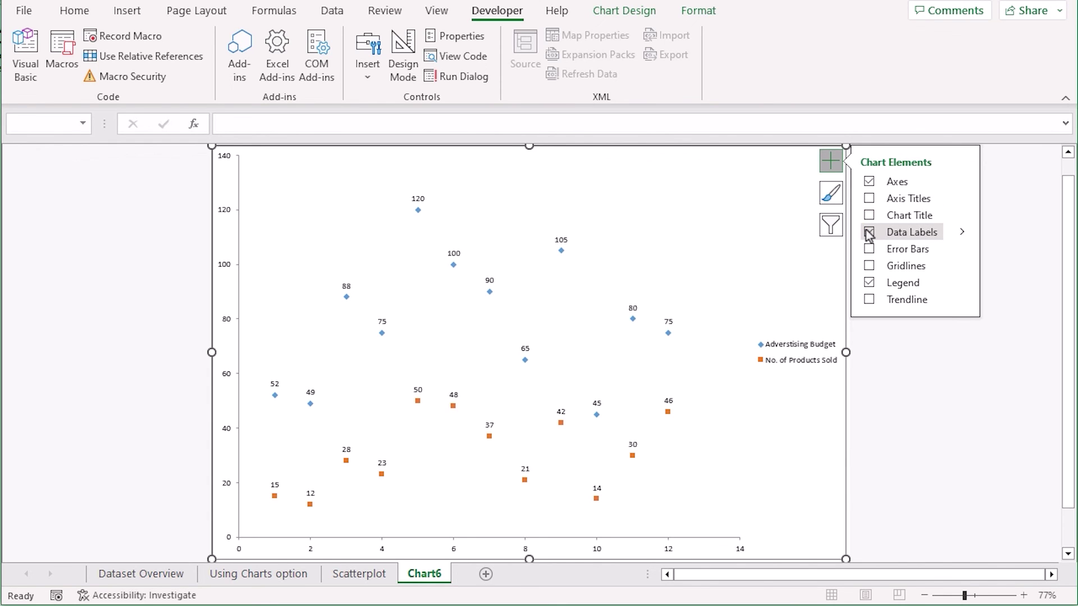
{"action": "left_click", "coordinate": [869, 248]}
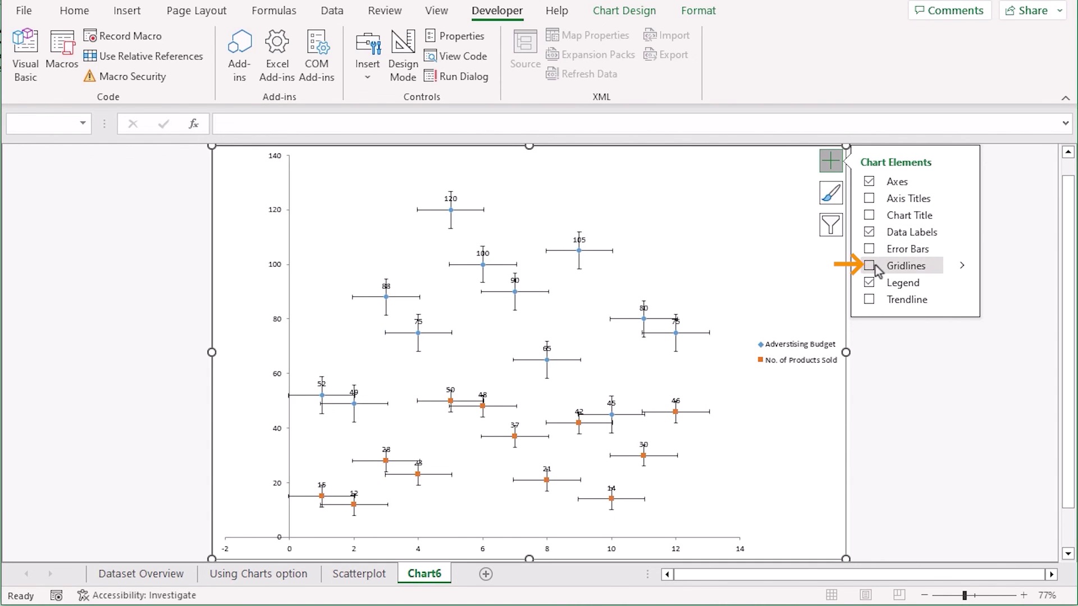